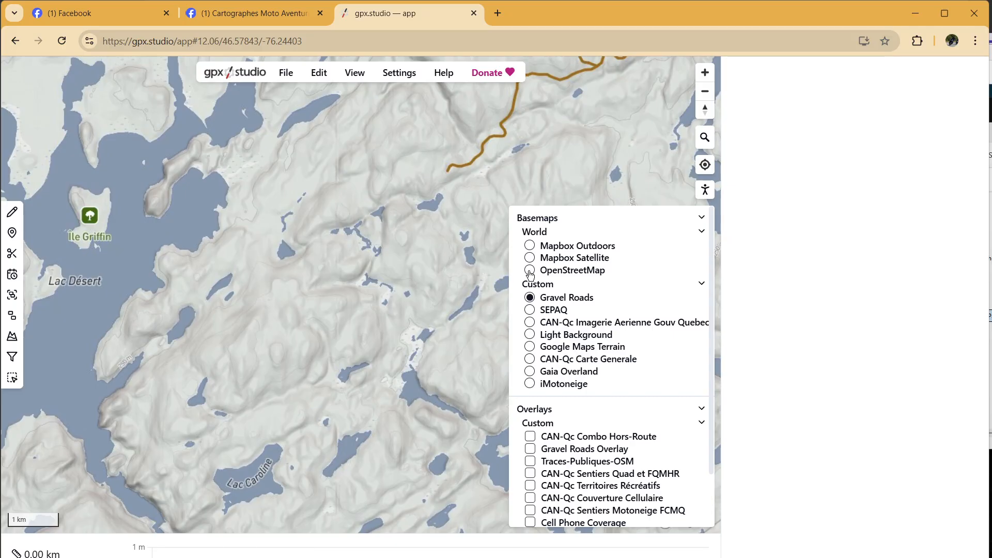
# Switch the basemap to OpenStreetMap and create a new empty file for route drawing
pyautogui.click(530, 271)
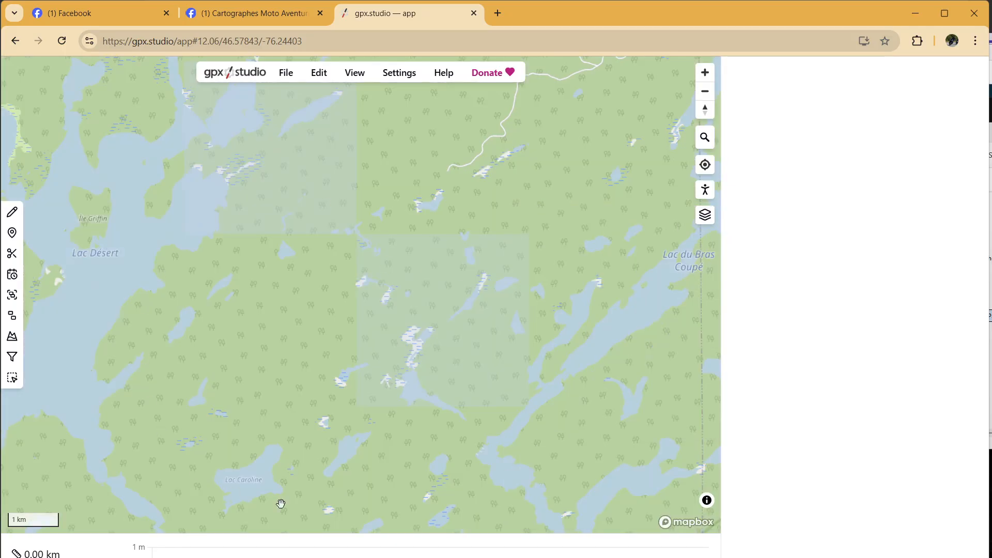
pyautogui.moveTo(706, 216)
pyautogui.click(10, 219)
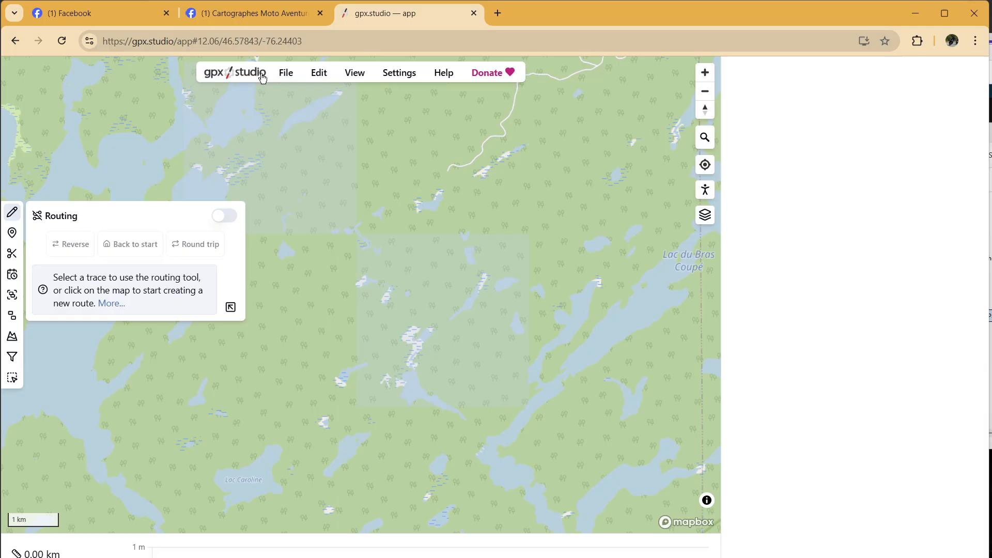
pyautogui.click(286, 73)
pyautogui.click(298, 100)
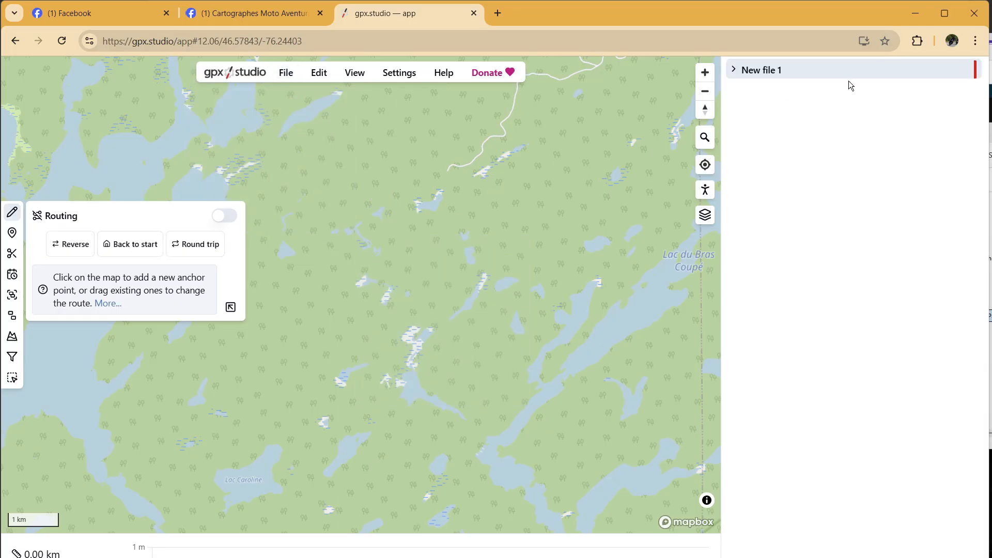
# Draw a straight-segment route about 15 km long through ten anchor points between Lac Désert and Lac du Bras Coupé
pyautogui.click(192, 397)
pyautogui.click(313, 342)
pyautogui.click(378, 349)
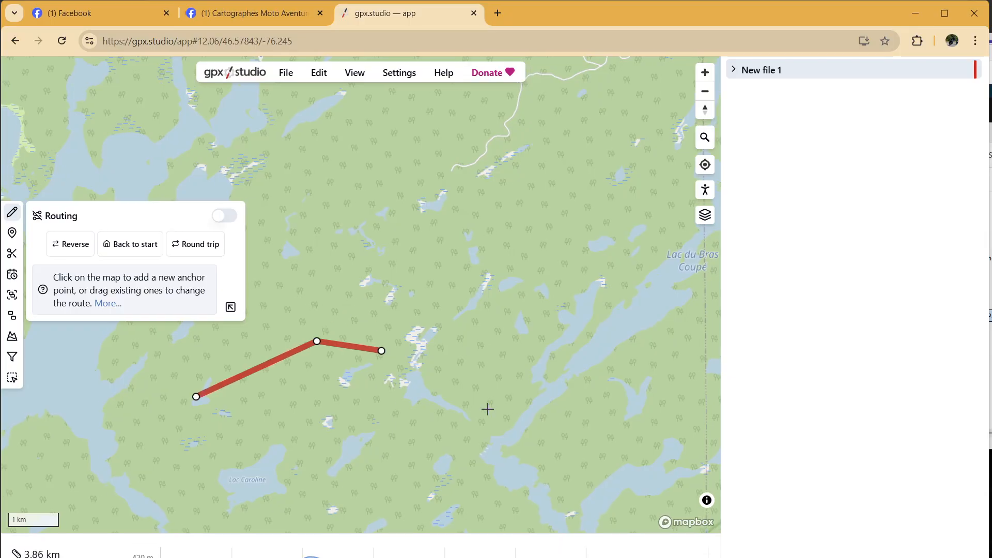
pyautogui.click(491, 390)
pyautogui.click(503, 305)
pyautogui.click(534, 249)
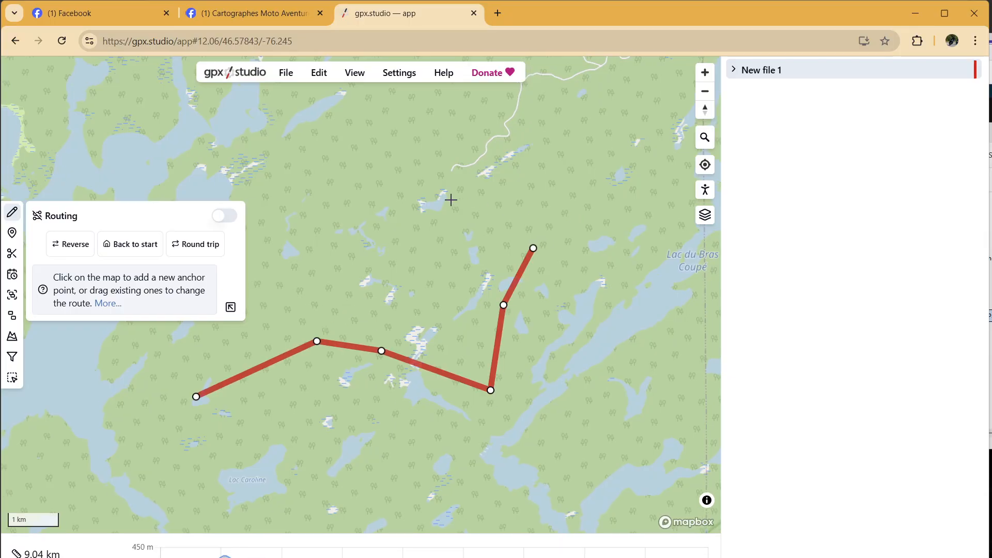
pyautogui.click(573, 219)
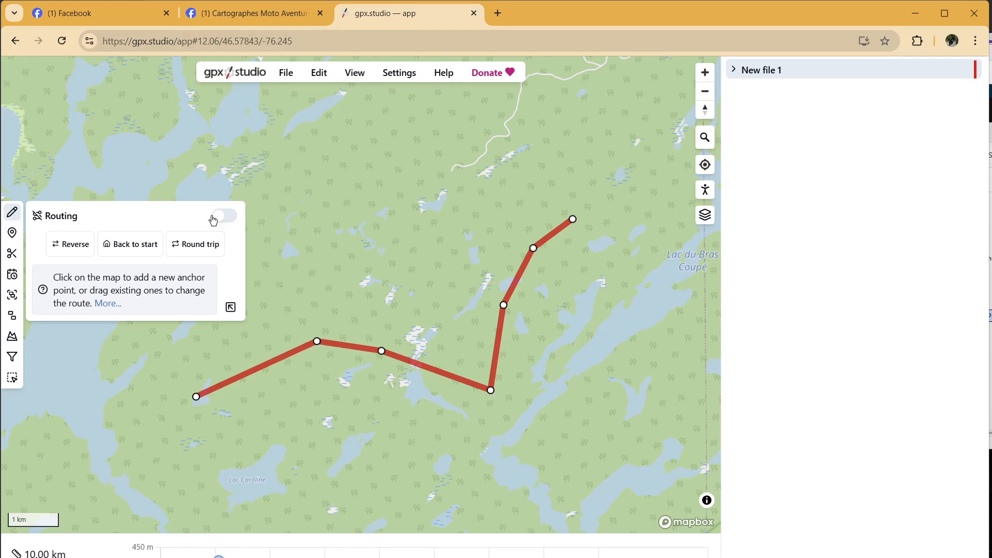
pyautogui.click(603, 181)
pyautogui.click(527, 182)
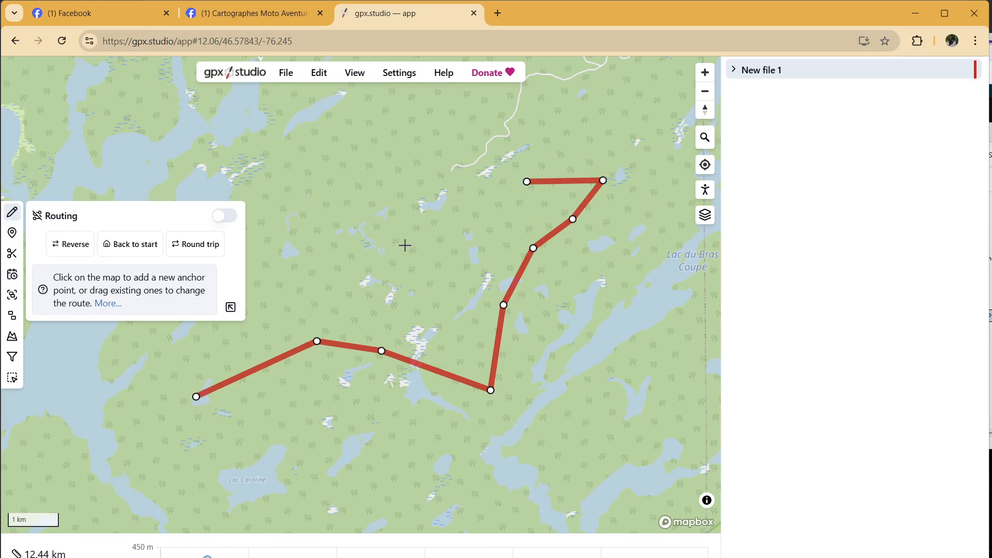
pyautogui.click(404, 246)
# Enable road-following routing and display the Gravel Roads basemap with the CAN-Qc Combo Hors-Route overlay
pyautogui.click(223, 216)
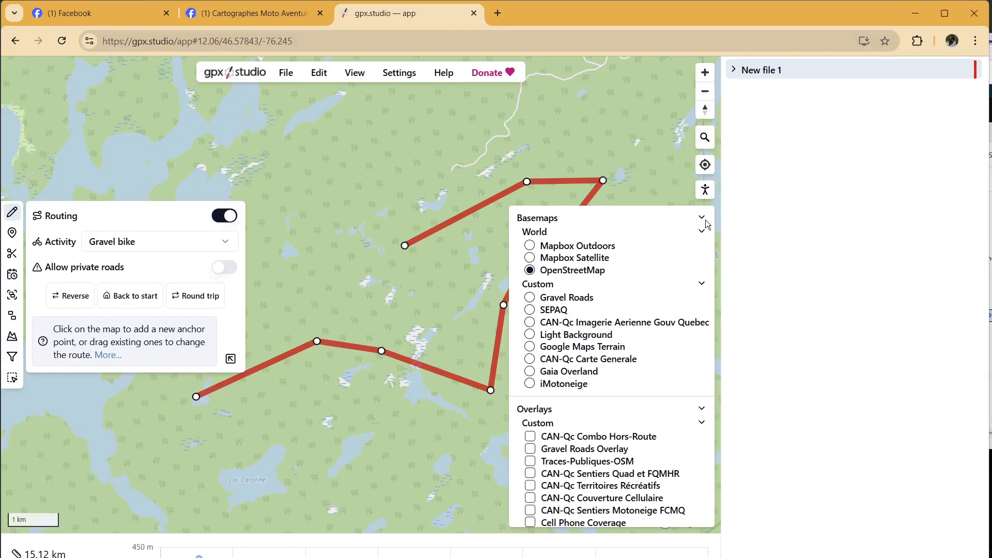
pyautogui.click(535, 301)
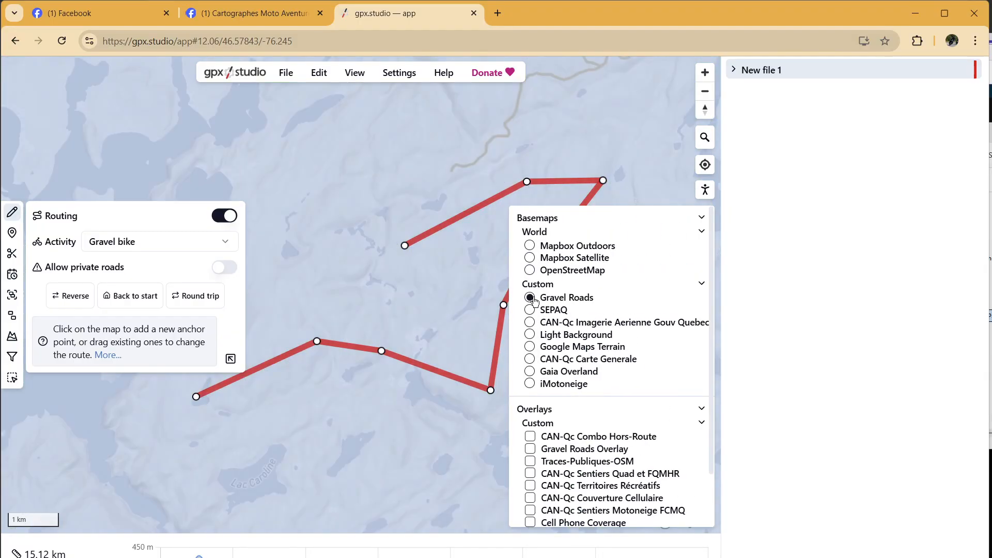
pyautogui.click(529, 437)
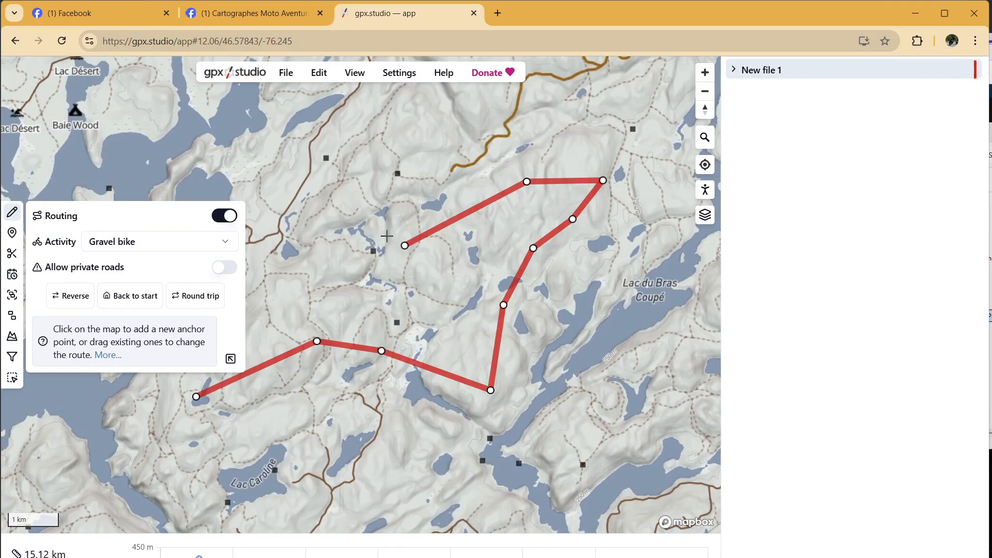
pyautogui.moveTo(365, 193); pyautogui.dragTo(412, 317)
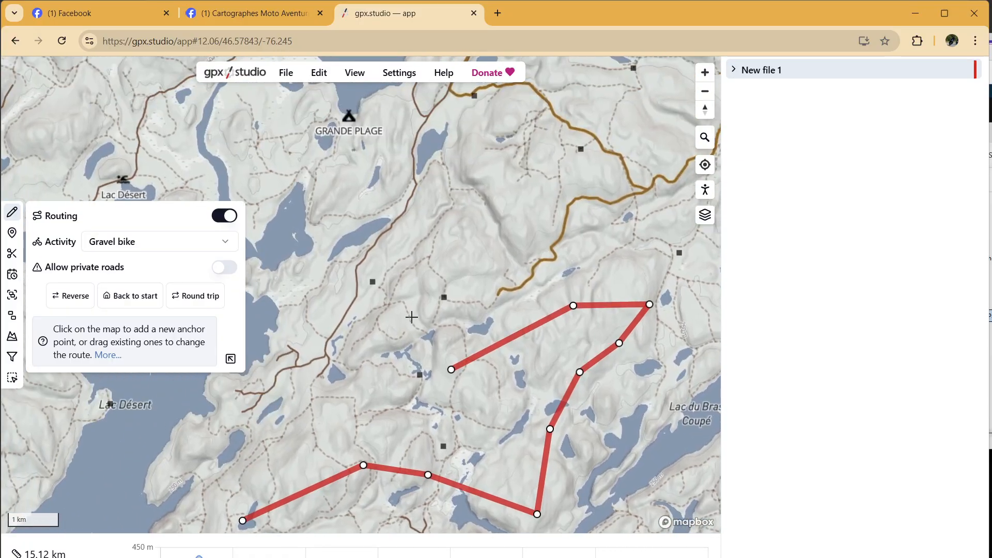
pyautogui.scroll(-3, 412, 317)
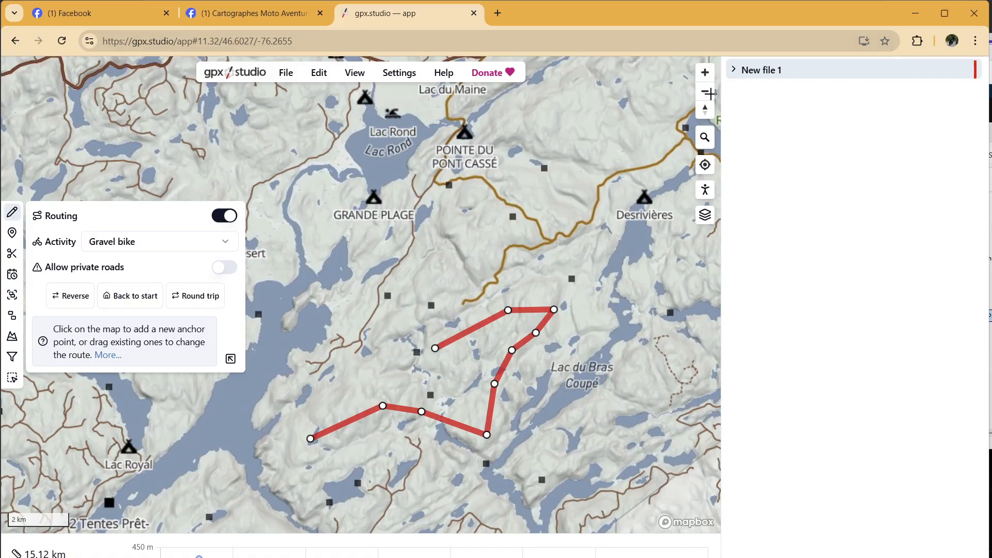
# Close the file containing the straight-segment route and create a new empty file
pyautogui.rightClick(815, 69)
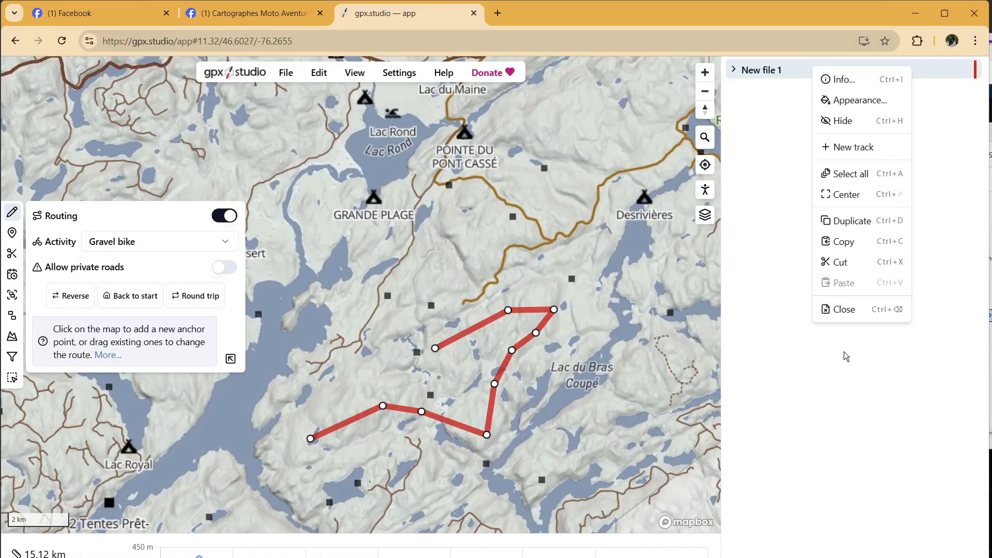
pyautogui.click(845, 309)
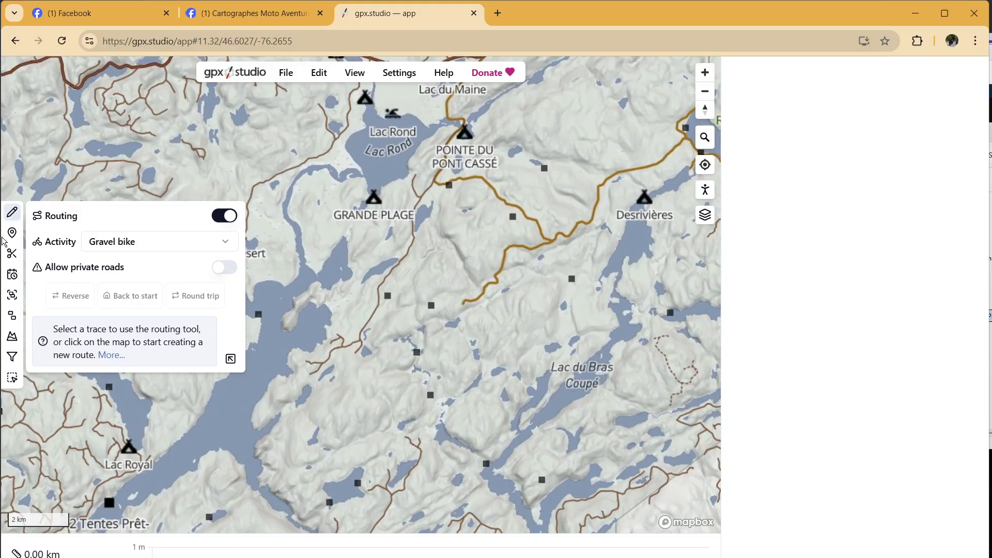
pyautogui.click(286, 72)
pyautogui.click(299, 97)
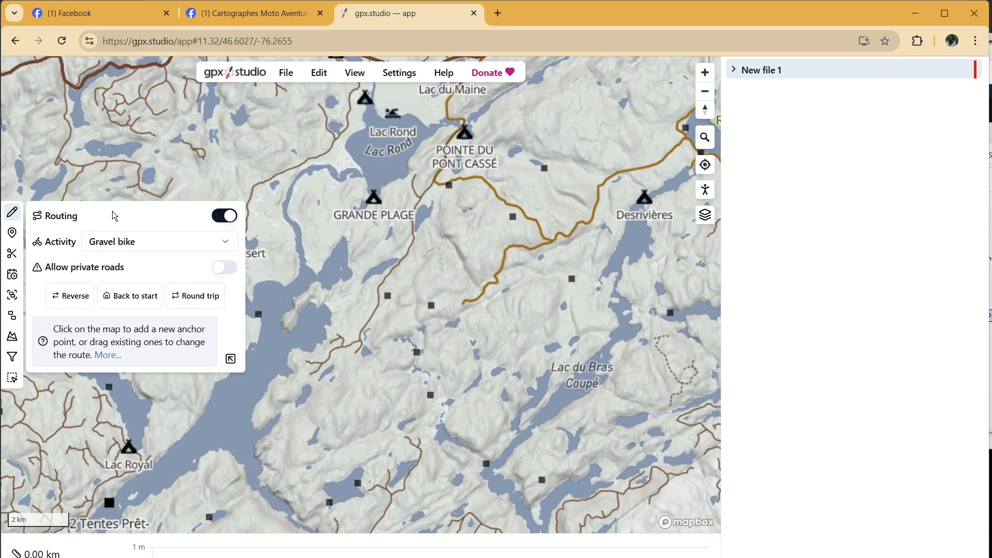
# Trace a road-following route about 10 km long from near Desrivières southwest along the gravel road, and try to extend it past the road's end
pyautogui.click(676, 148)
pyautogui.click(578, 222)
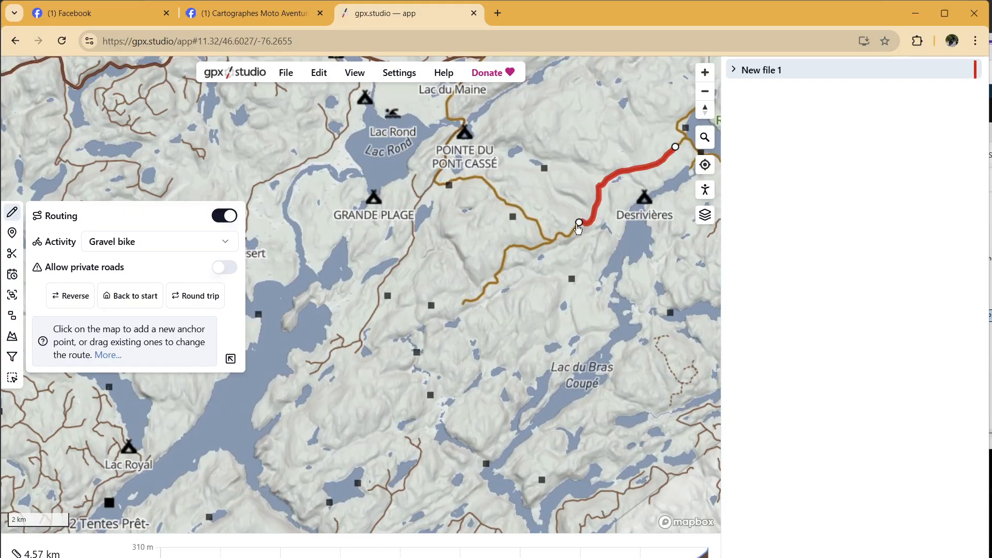
pyautogui.click(533, 248)
pyautogui.click(497, 276)
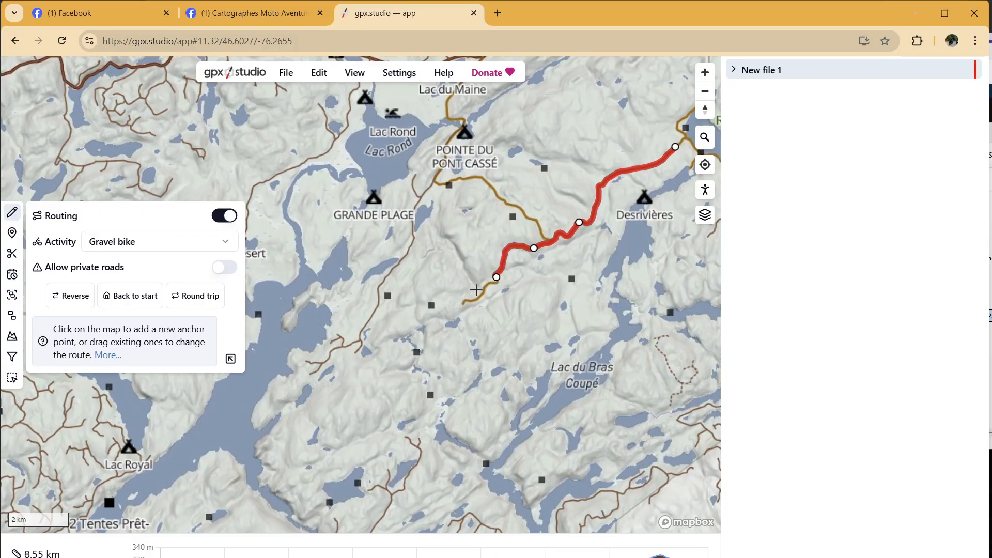
pyautogui.click(474, 301)
pyautogui.click(398, 393)
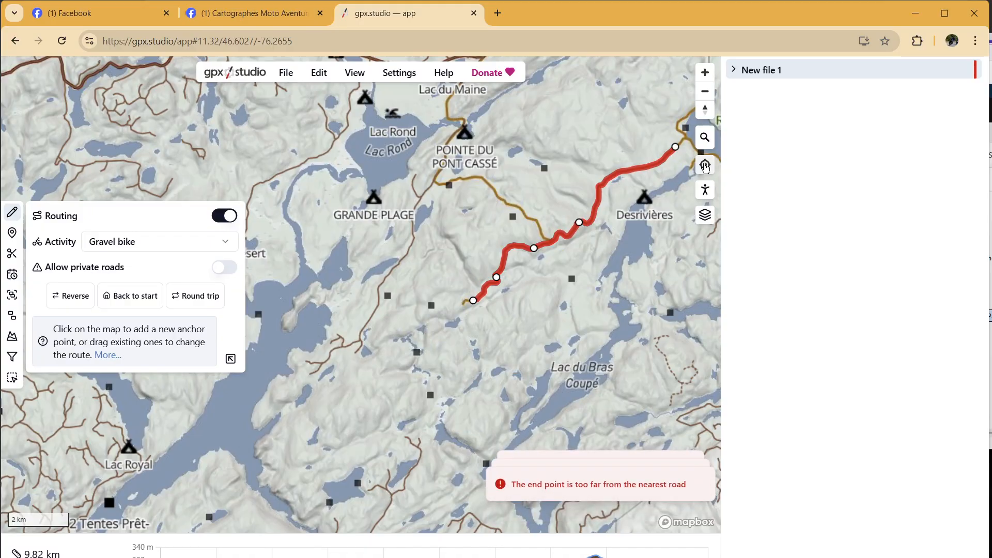
# Turn off routing and extend the route with seven straight segments southwest along the trail toward Lac Désert, to about 16 km
pyautogui.moveTo(705, 213)
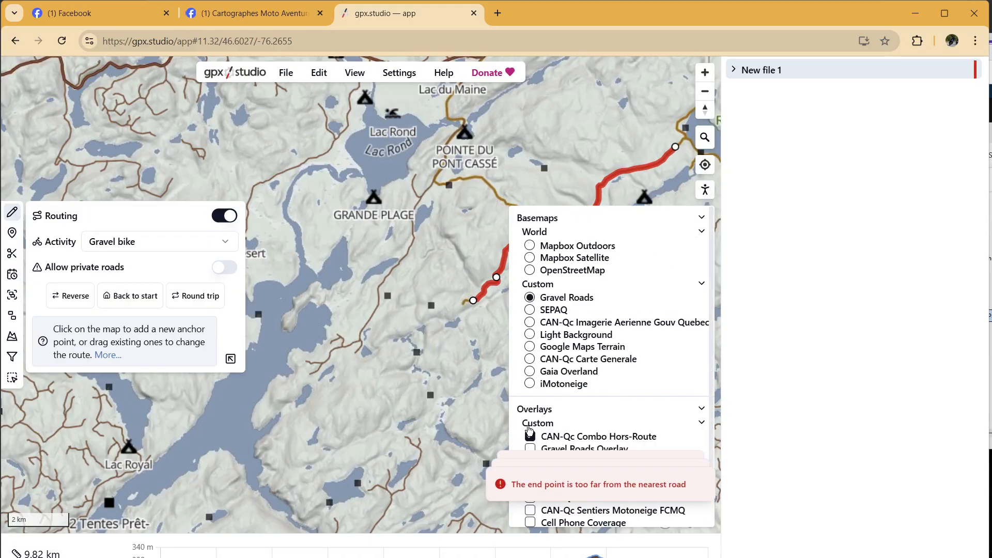
pyautogui.moveTo(357, 339); pyautogui.dragTo(344, 324)
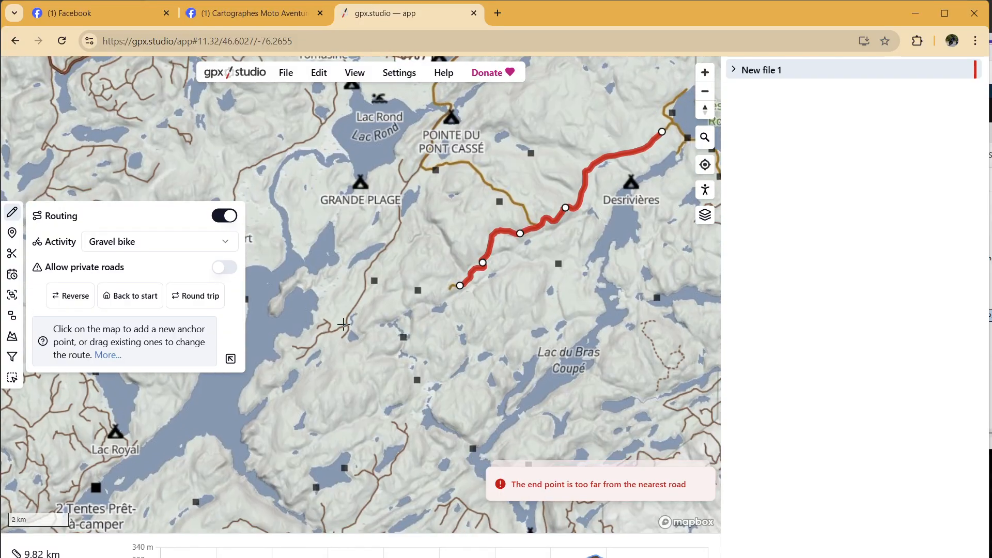
pyautogui.scroll(-2, 403, 318)
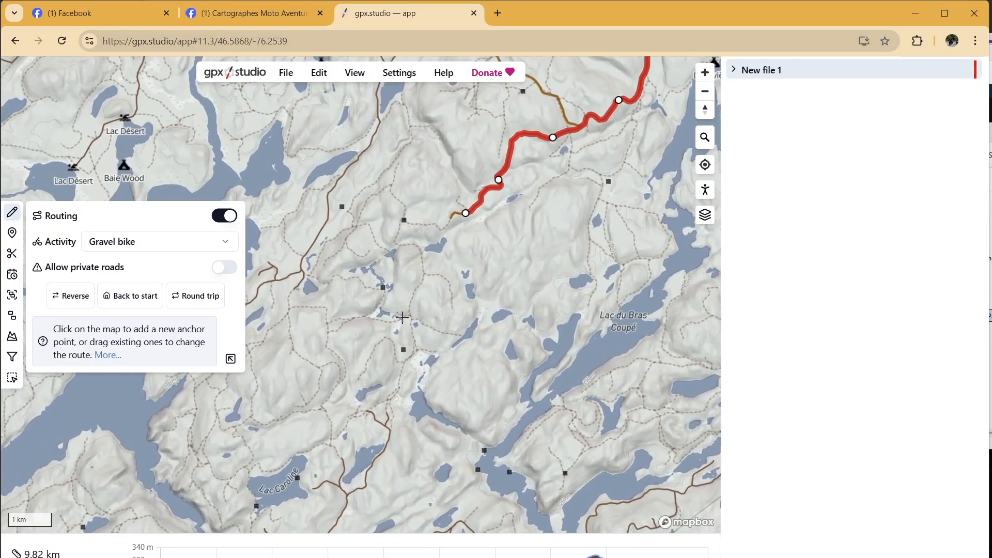
pyautogui.scroll(1, 443, 205)
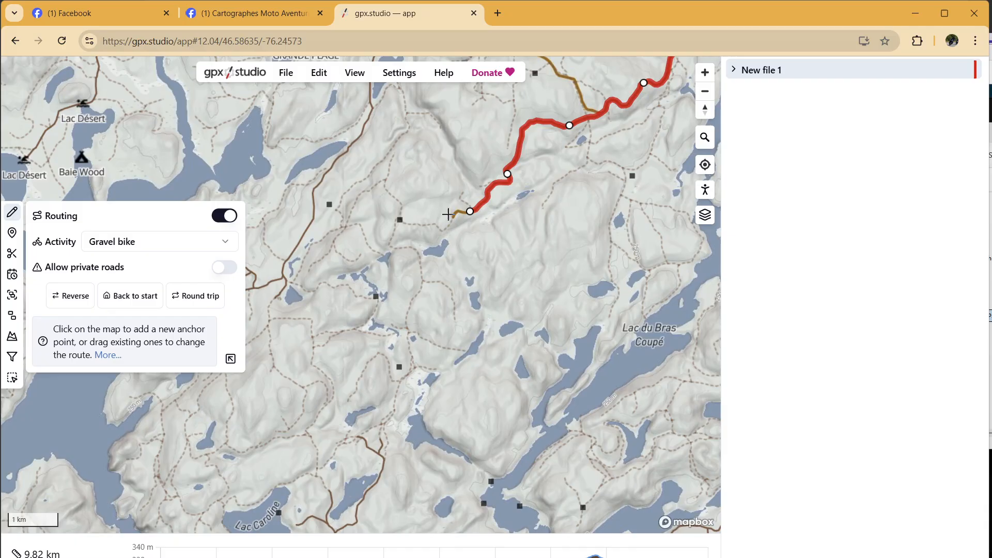
pyautogui.click(226, 216)
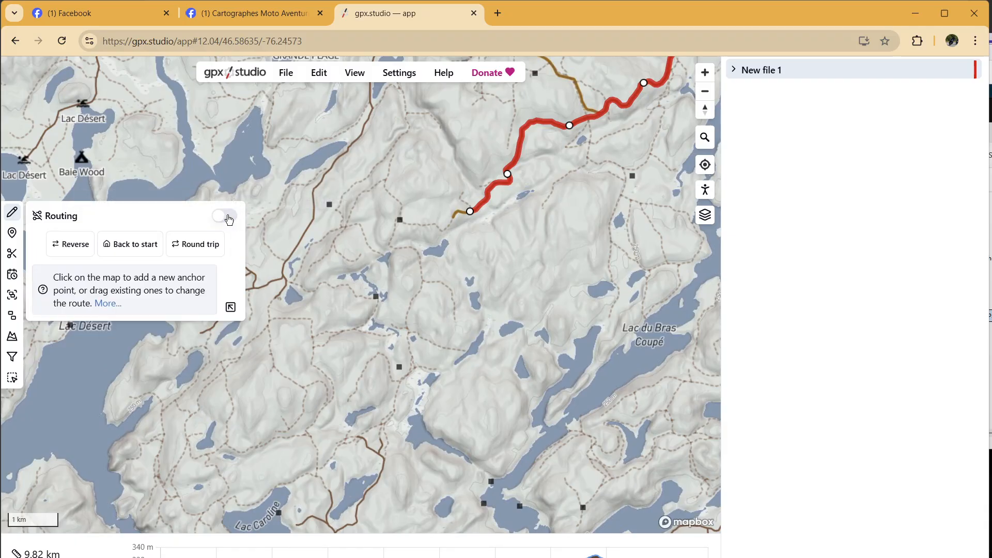
pyautogui.click(426, 226)
pyautogui.click(397, 221)
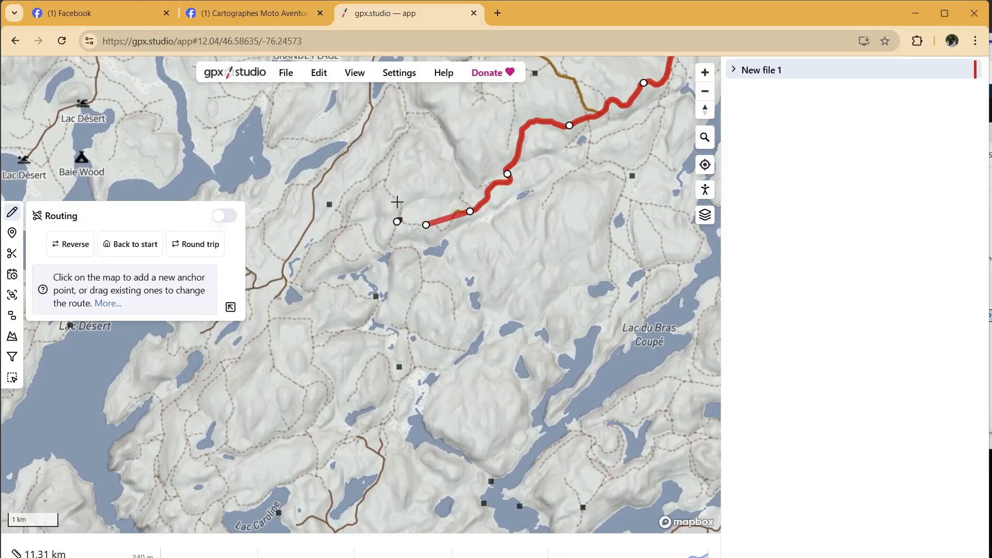
pyautogui.click(382, 180)
pyautogui.click(350, 222)
pyautogui.click(308, 245)
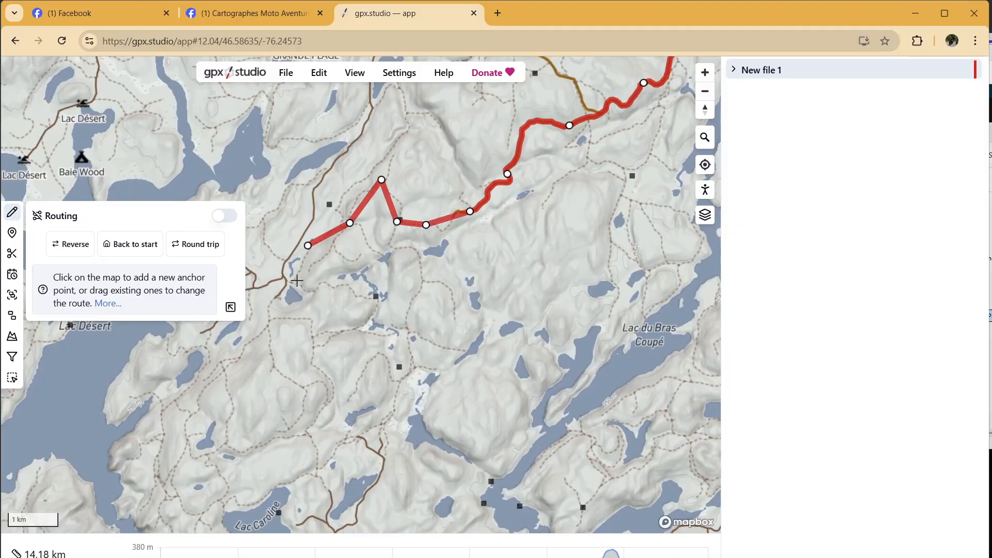
pyautogui.click(294, 283)
pyautogui.click(263, 326)
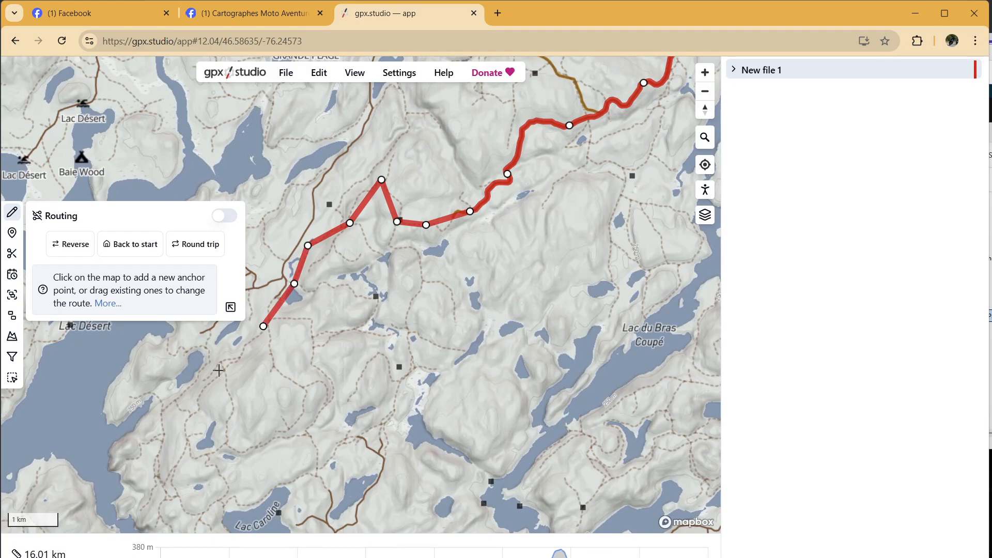
# Continue the straight segments southwest beside Lac Désert and east to the road northeast of Lac Caroline, to about 22.5 km
pyautogui.click(219, 370)
pyautogui.click(185, 418)
pyautogui.click(192, 450)
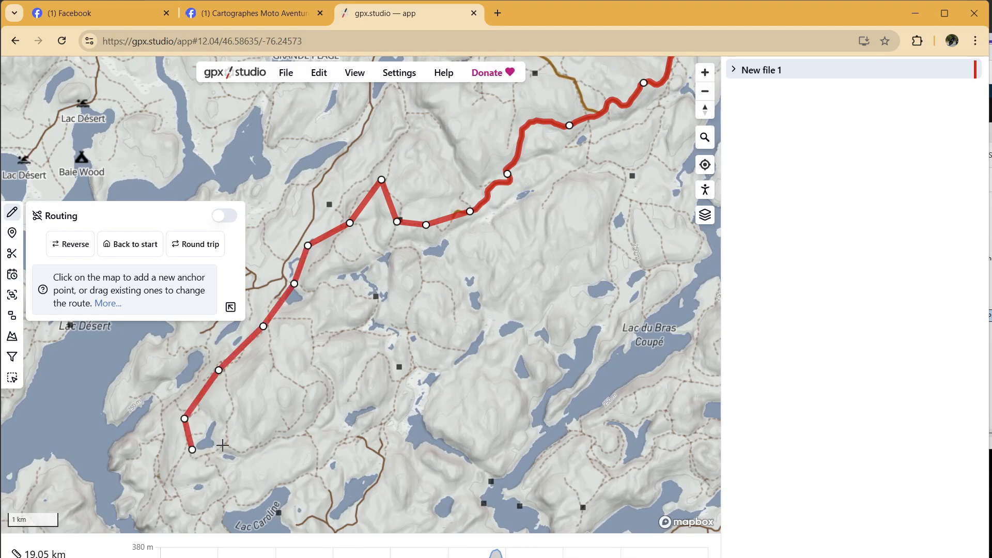
pyautogui.click(234, 446)
pyautogui.click(281, 438)
pyautogui.click(329, 441)
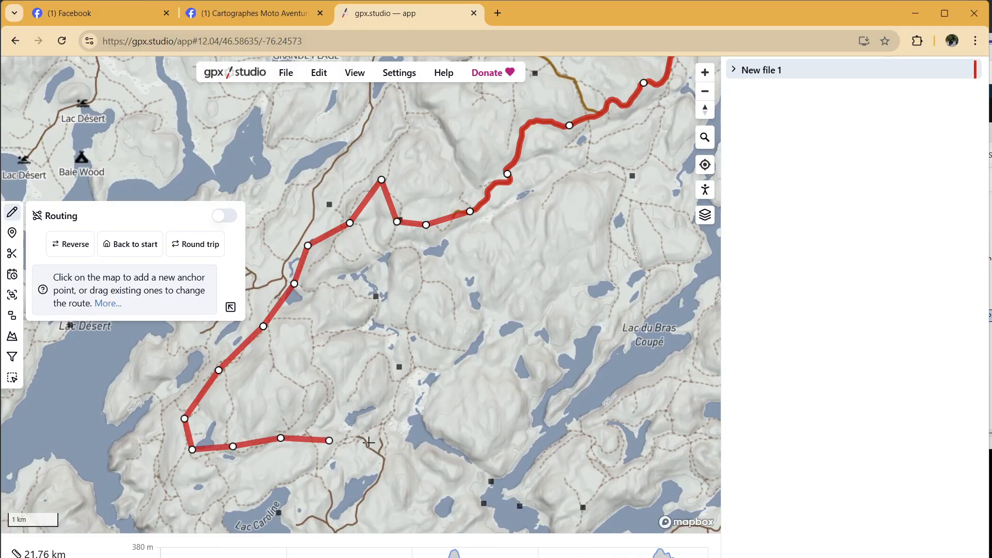
pyautogui.click(367, 445)
# Try to extend the route south along the road near Lac Caroline with routing enabled, and turn routing back off
pyautogui.moveTo(381, 452); pyautogui.dragTo(486, 279)
pyautogui.click(224, 216)
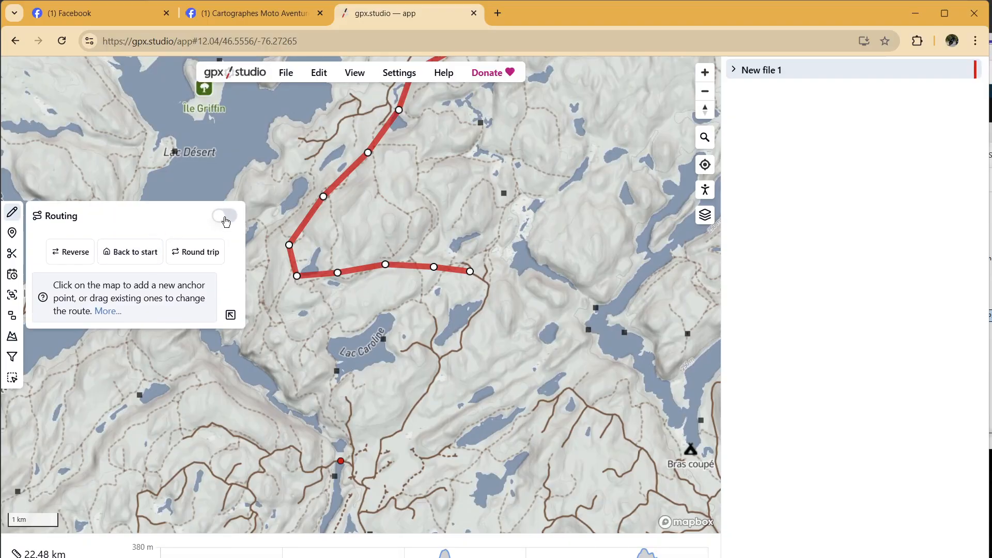
pyautogui.click(461, 349)
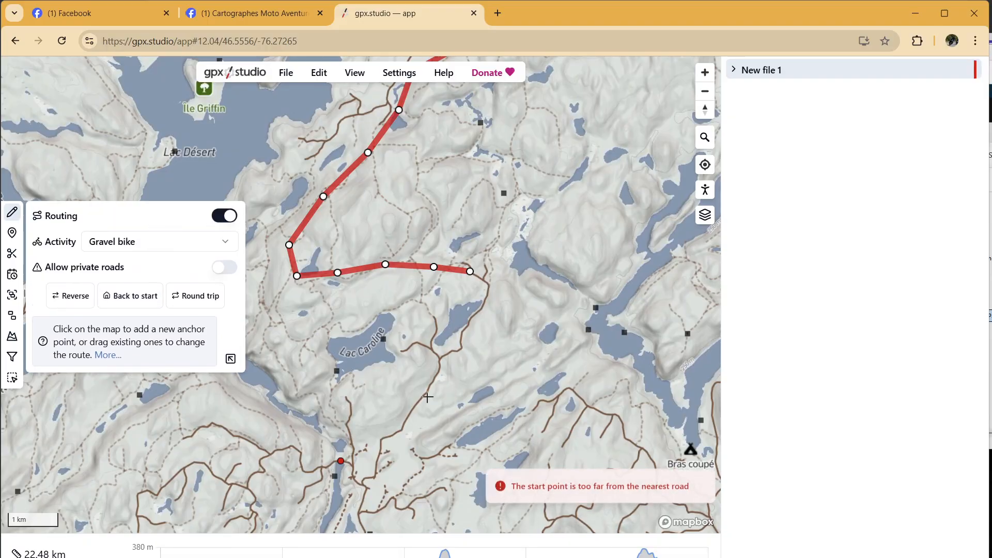
pyautogui.click(486, 299)
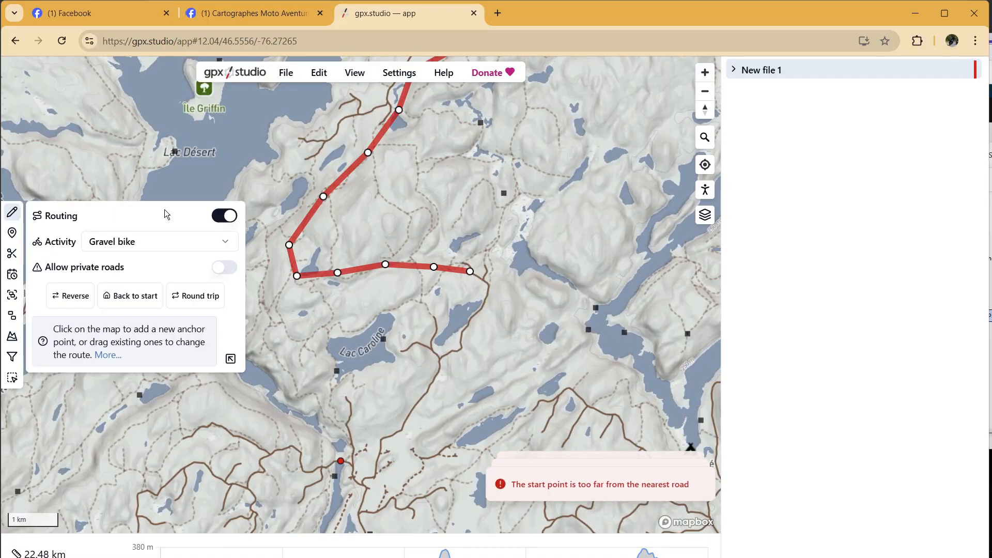
pyautogui.click(227, 216)
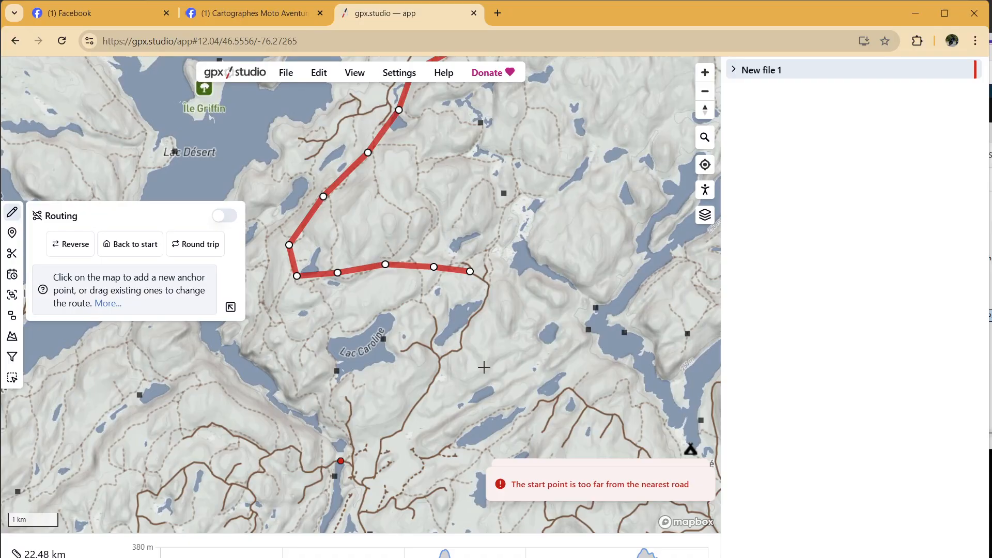
# Extend the route with four straight segments southwest along the road past Lac Caroline, to about 26.8 km
pyautogui.click(476, 309)
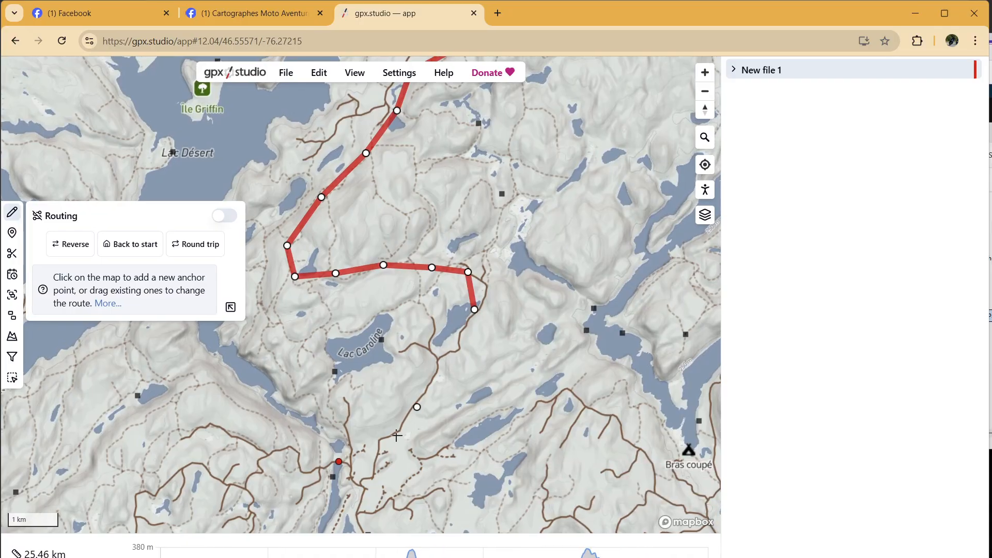
pyautogui.click(418, 407)
pyautogui.click(392, 437)
pyautogui.click(377, 461)
pyautogui.moveTo(394, 485); pyautogui.dragTo(398, 274)
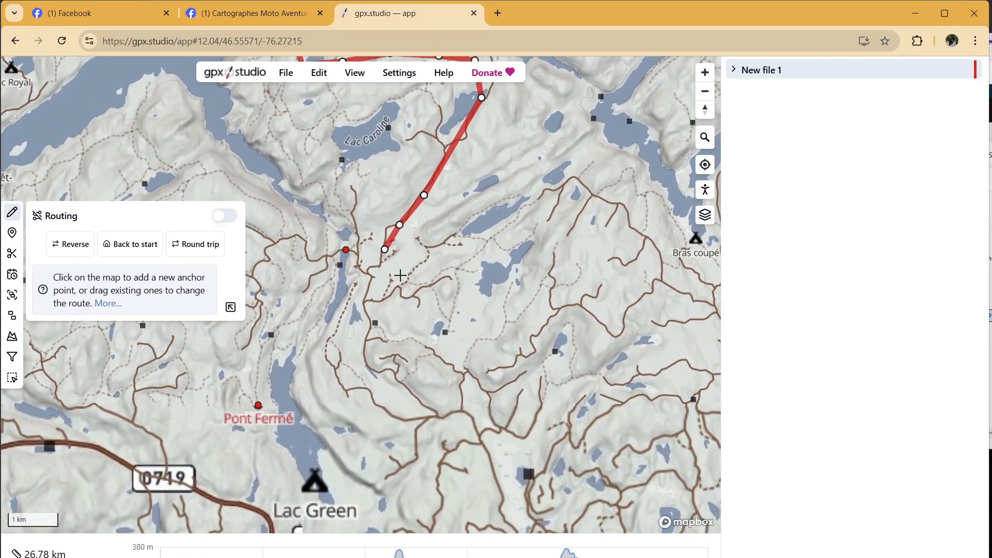
pyautogui.scroll(-1, 399, 275)
pyautogui.scroll(-3, 441, 379)
pyautogui.scroll(-2, 441, 379)
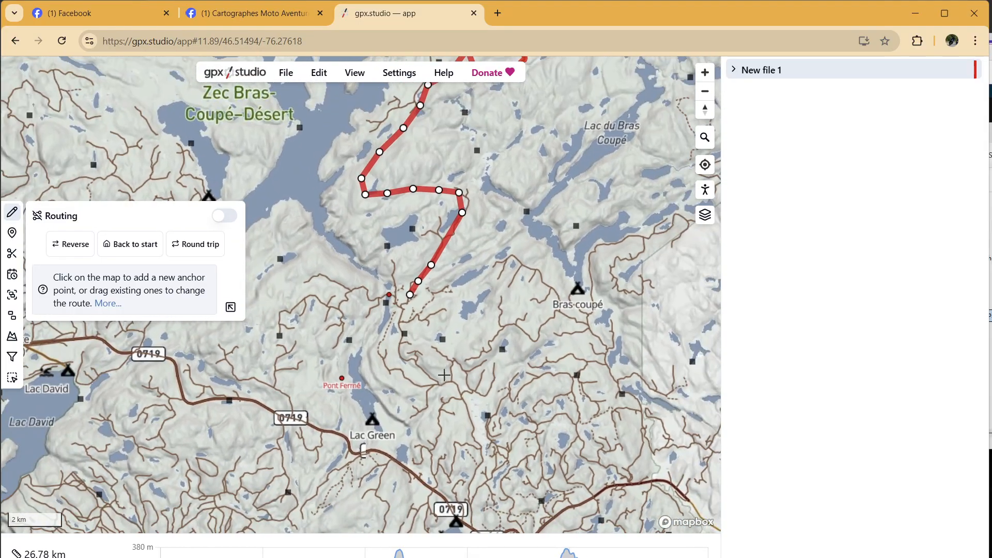
# Examine the trails between Lac Caroline, Lac Green and road 0719, comparing the map without and with the CAN-Qc Combo Hors-Route overlay
pyautogui.moveTo(423, 489); pyautogui.dragTo(444, 399)
pyautogui.scroll(6, 444, 400)
pyautogui.scroll(2, 392, 343)
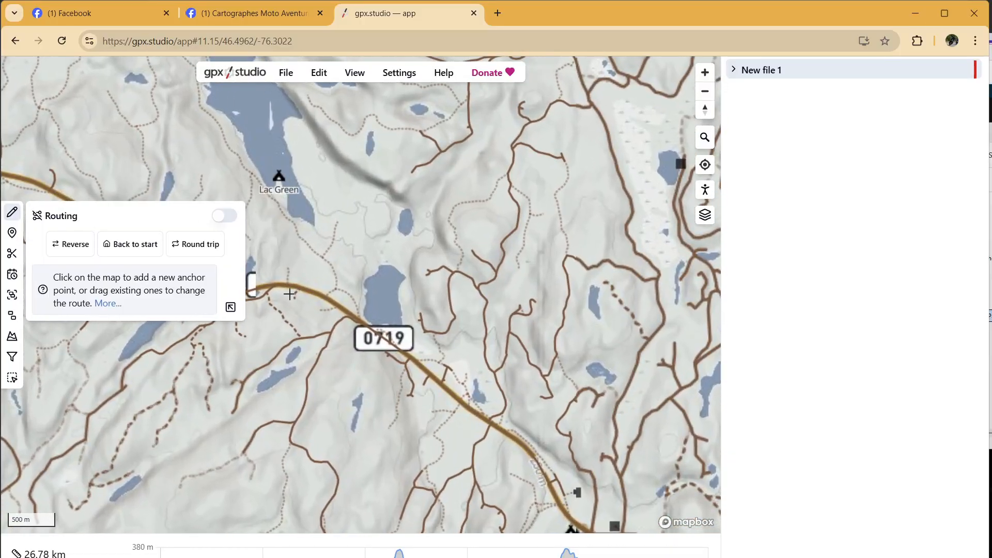
pyautogui.scroll(2, 312, 290)
pyautogui.scroll(-7, 311, 290)
pyautogui.moveTo(391, 248); pyautogui.dragTo(446, 434)
pyautogui.scroll(-2, 446, 434)
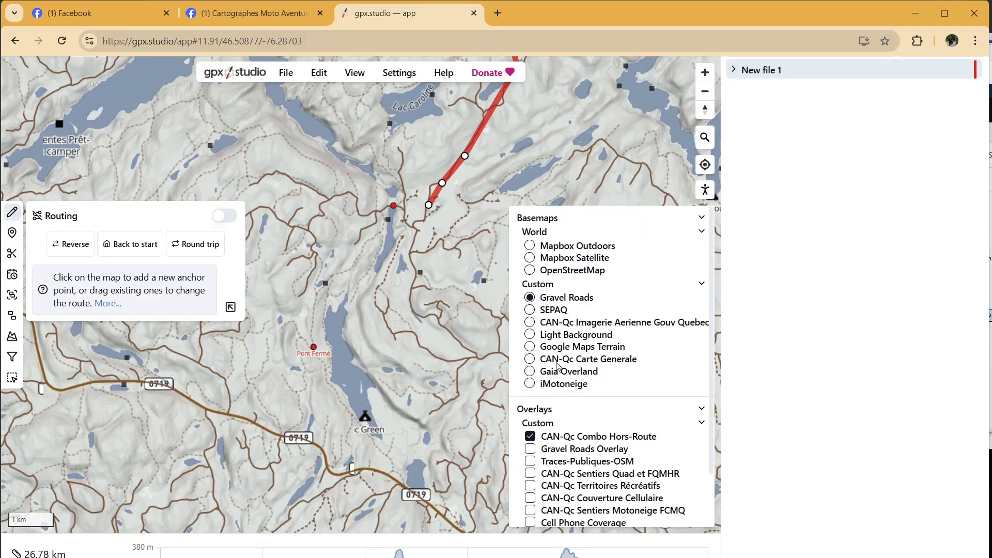
pyautogui.moveTo(716, 211)
pyautogui.click(532, 438)
pyautogui.click(531, 437)
# Extend the route with five straight segments south and then southeast along the trail northeast of Lac Green, to about 30.7 km
pyautogui.click(414, 239)
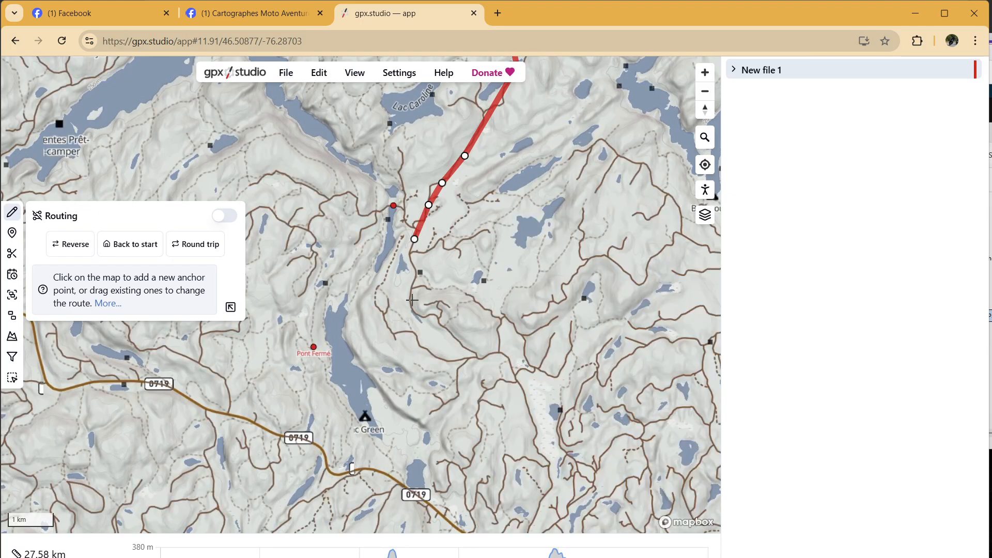
pyautogui.click(412, 275)
pyautogui.click(417, 316)
pyautogui.click(455, 339)
pyautogui.click(472, 357)
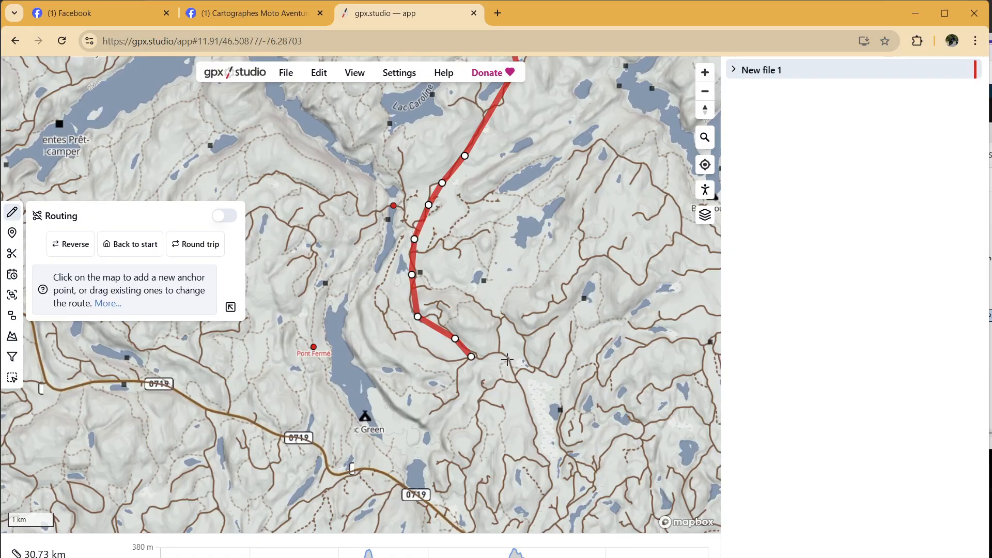
# Continue with seven straight segments southeast and south along the trail to road 0719 near Tortue des Bois, to about 37 km
pyautogui.click(507, 360)
pyautogui.click(530, 403)
pyautogui.click(534, 443)
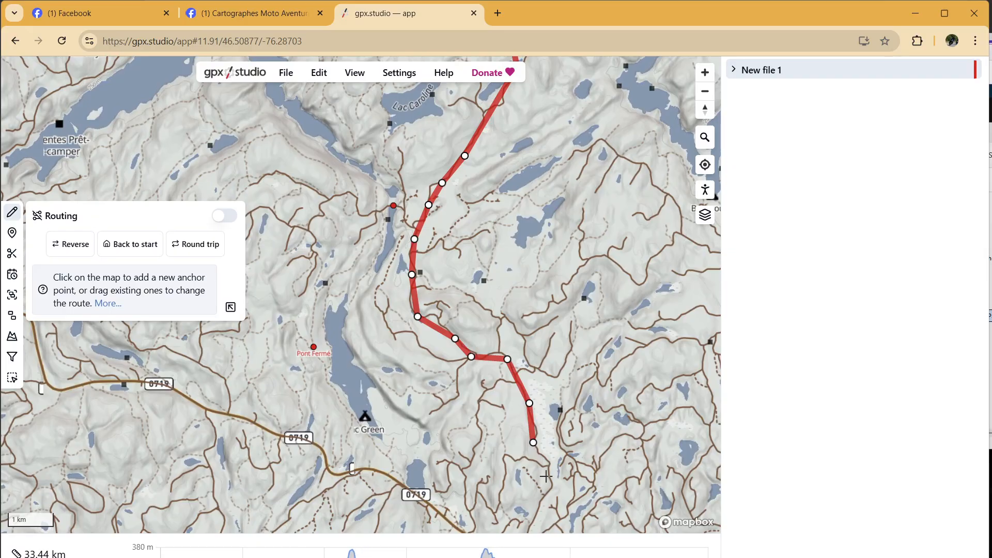
pyautogui.click(550, 471)
pyautogui.click(543, 501)
pyautogui.moveTo(522, 452); pyautogui.dragTo(507, 362)
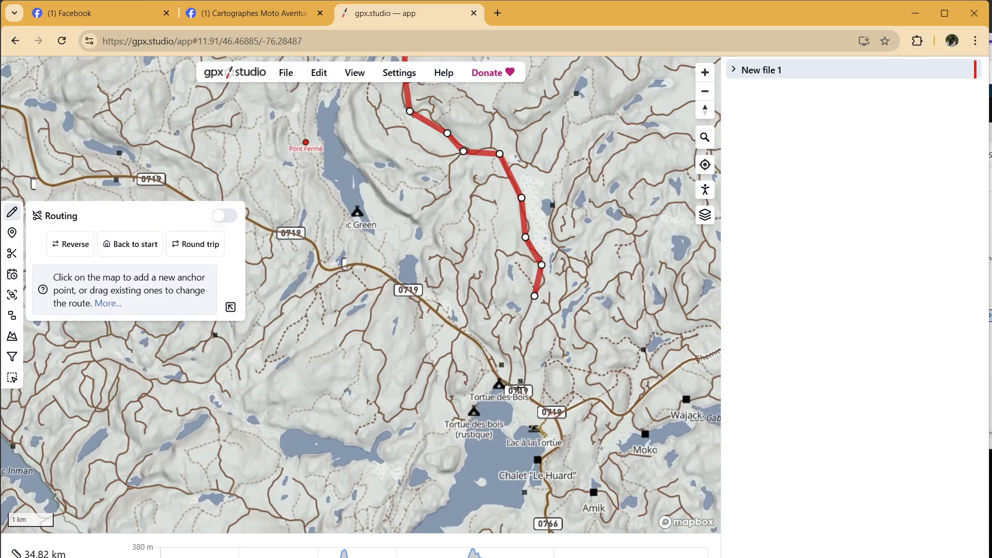
pyautogui.click(523, 368)
pyautogui.click(520, 396)
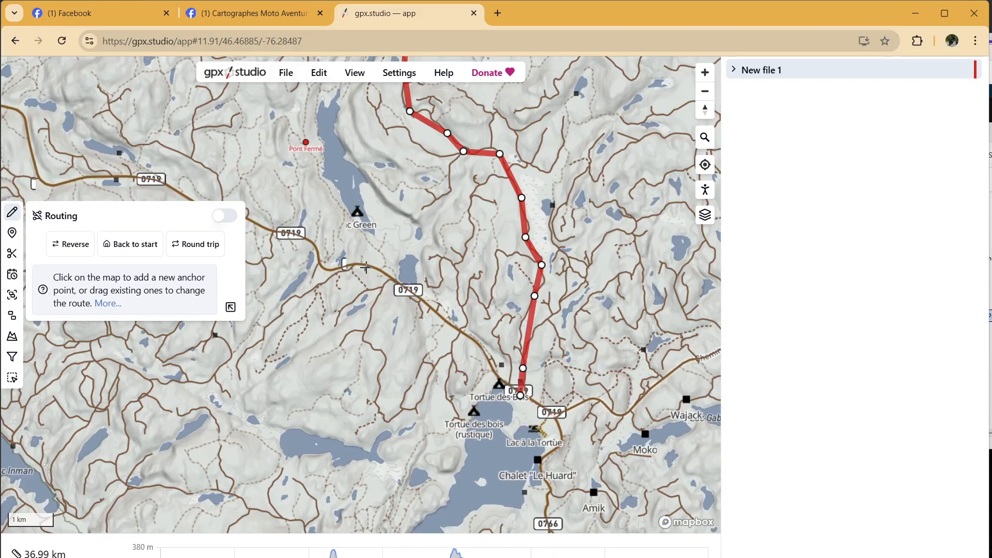
# With the CAN-Qc Combo Hors-Route overlay hidden and routing enabled, extend the route northwest along road 0719 to about 51.2 km
pyautogui.moveTo(706, 216)
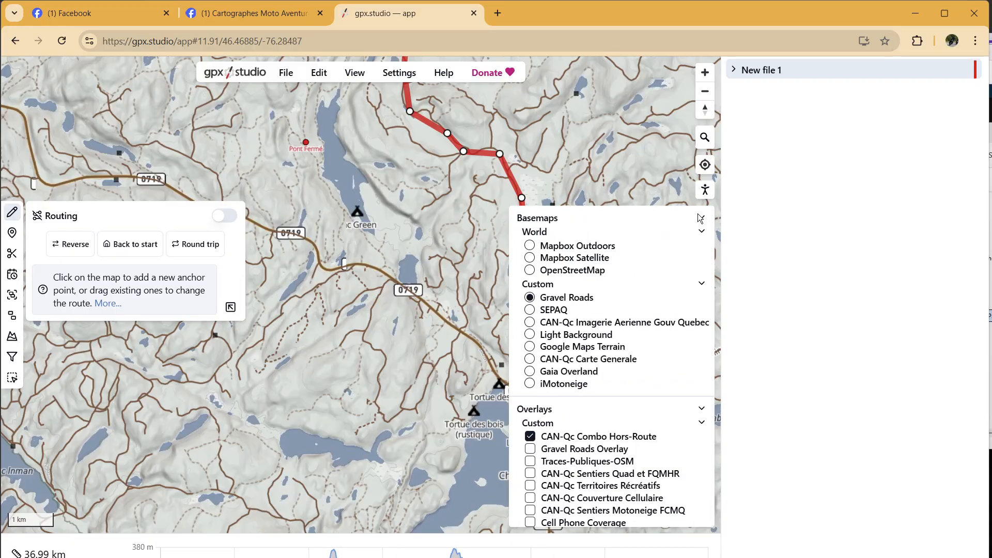
pyautogui.click(531, 438)
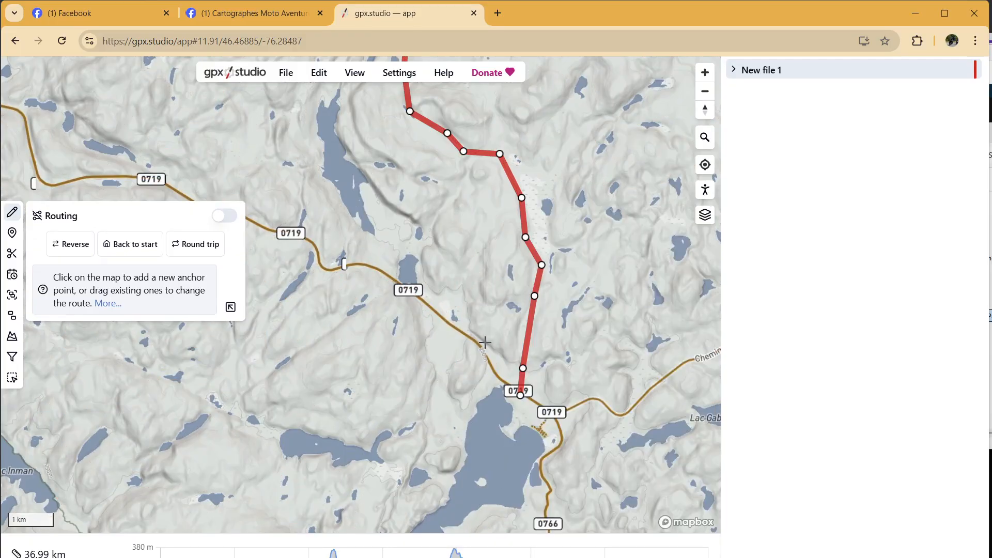
pyautogui.click(217, 218)
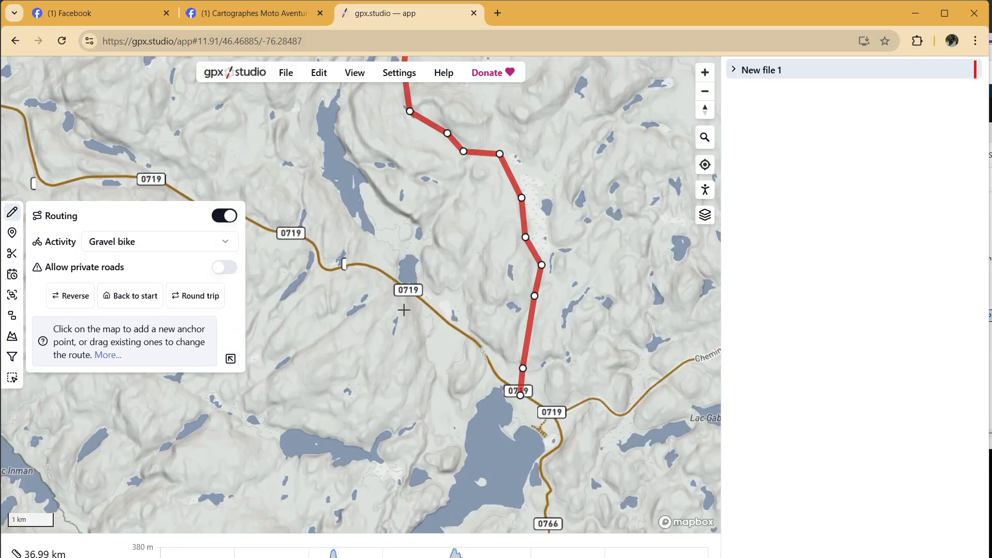
pyautogui.click(382, 314)
pyautogui.moveTo(343, 295); pyautogui.dragTo(594, 399)
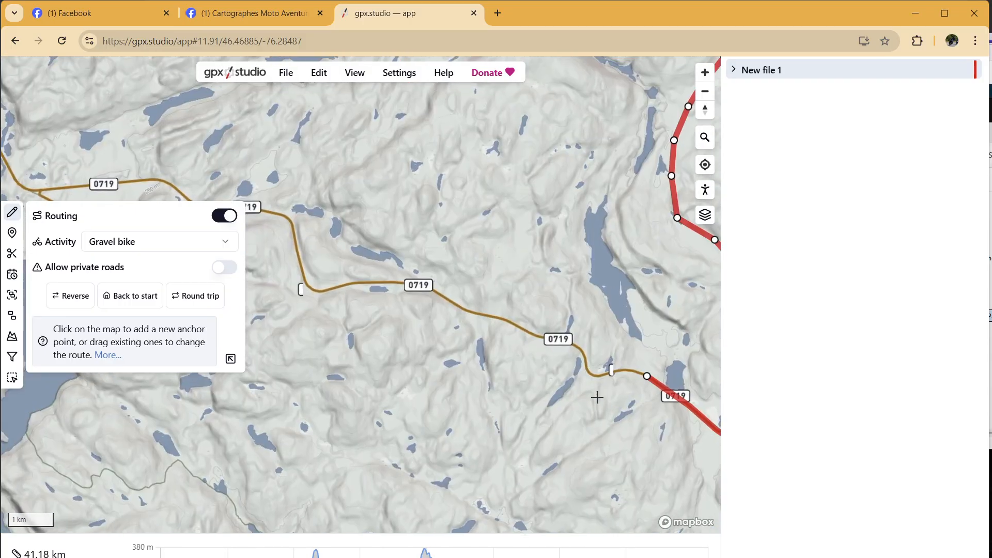
pyautogui.click(510, 323)
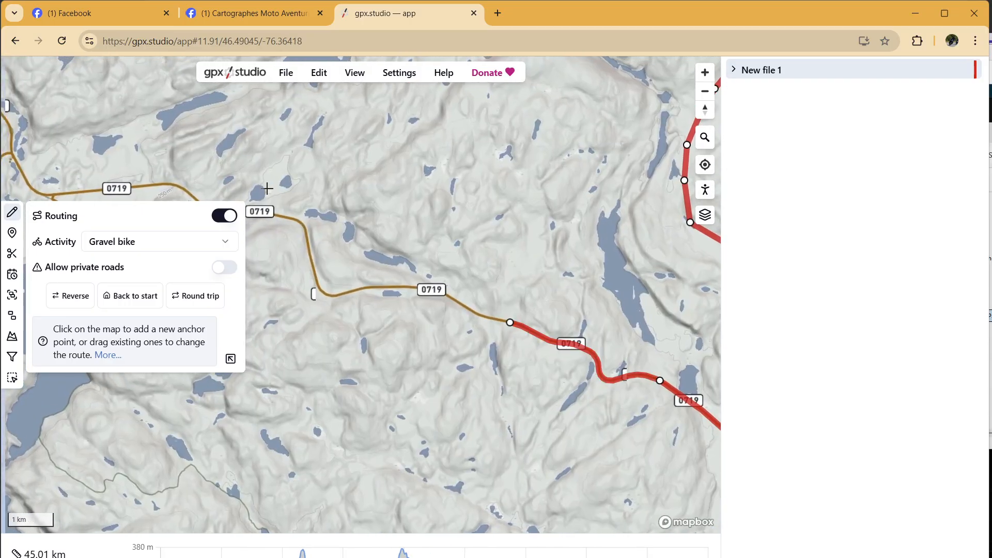
pyautogui.click(287, 217)
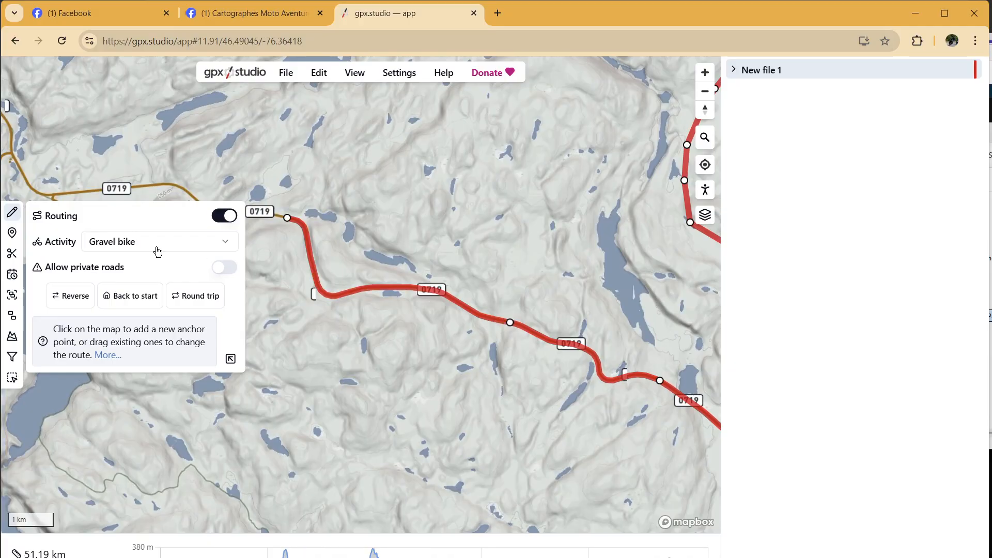
# Hide the route editing tool and look over the drawn route from road 0719 up past Lac Désert
pyautogui.click(11, 212)
pyautogui.moveTo(544, 289)
pyautogui.mouseDown()
pyautogui.moveTo(360, 292)
pyautogui.moveTo(333, 394)
pyautogui.mouseUp()
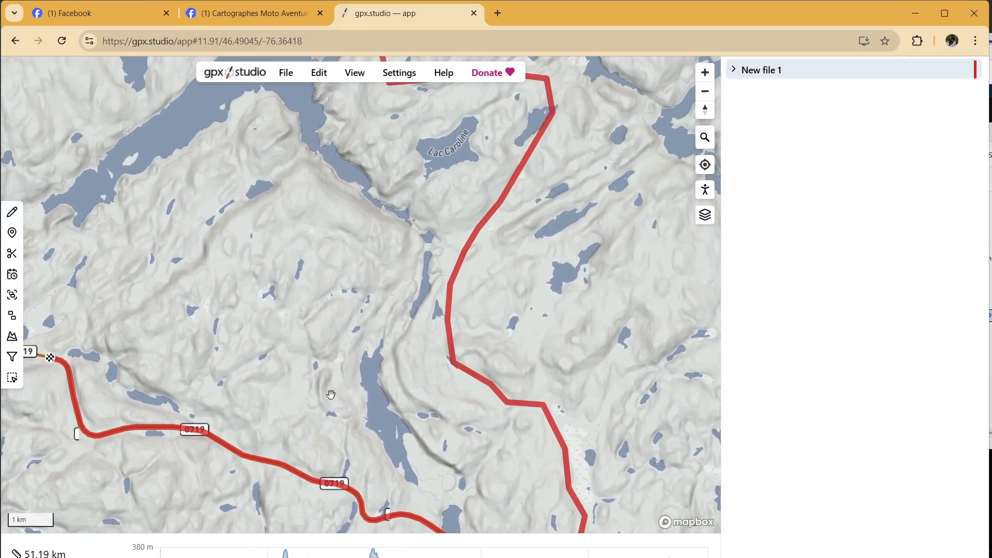
pyautogui.scroll(-7, 379, 362)
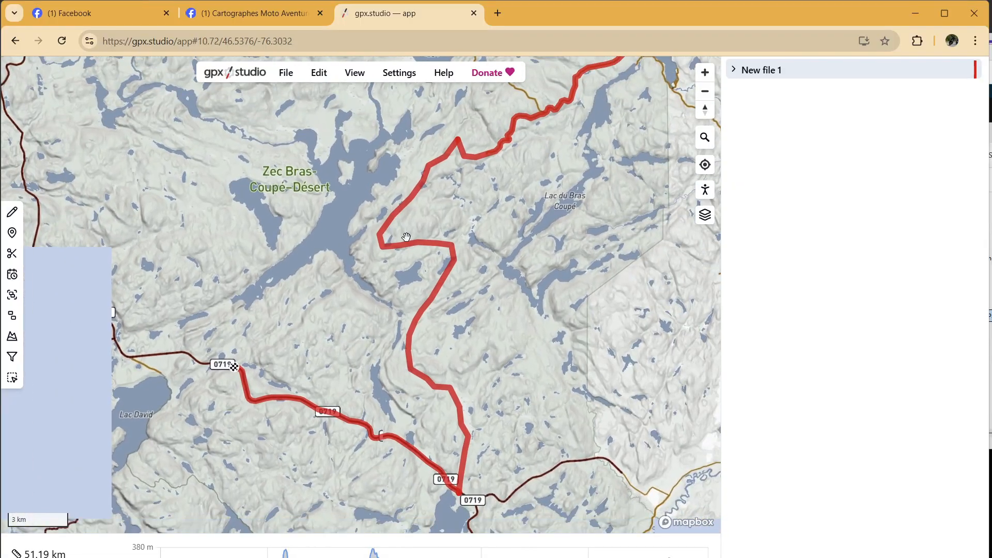
pyautogui.scroll(5, 400, 227)
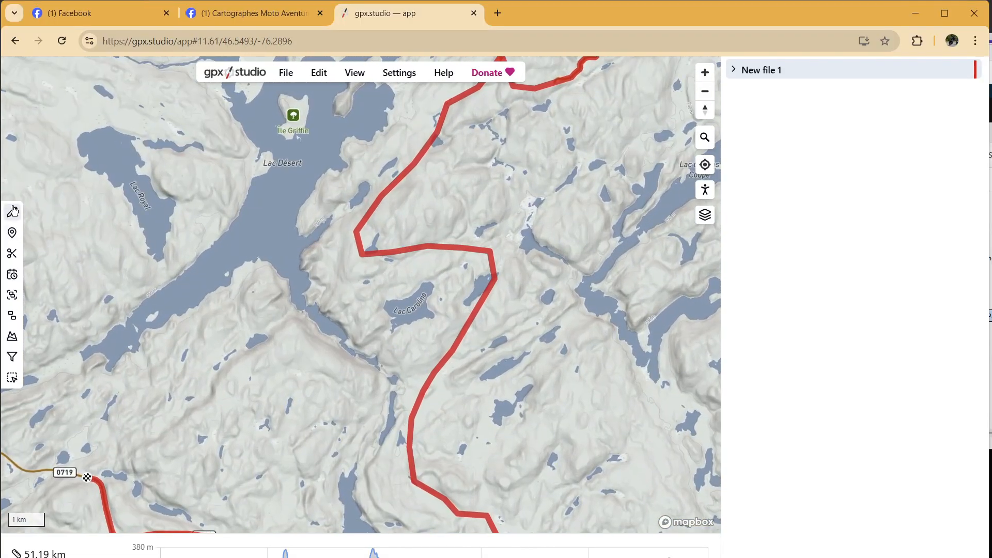
# Reopen route editing and try to move the anchor point northeast of Lac Caroline to the southeast with routing enabled
pyautogui.click(12, 212)
pyautogui.scroll(2, 446, 205)
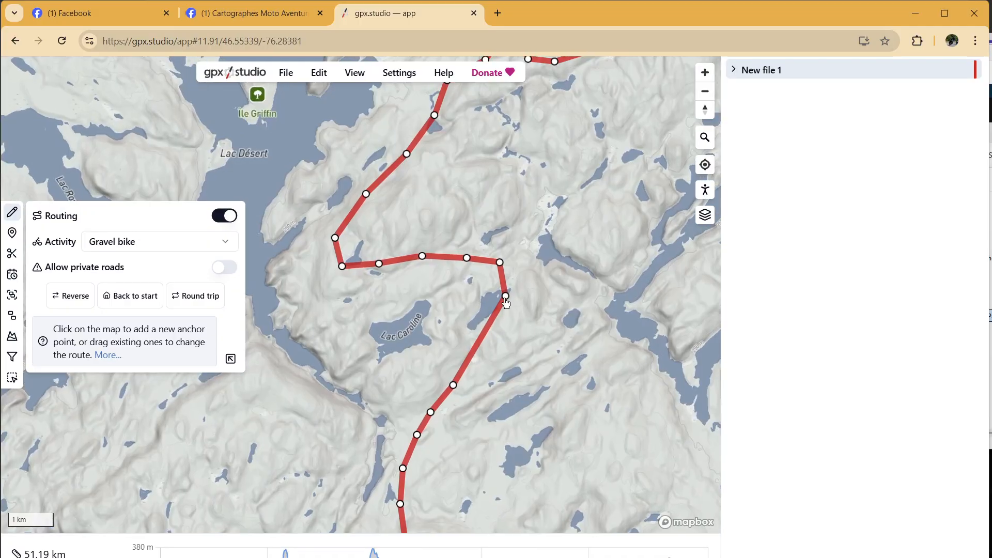
pyautogui.click(631, 403)
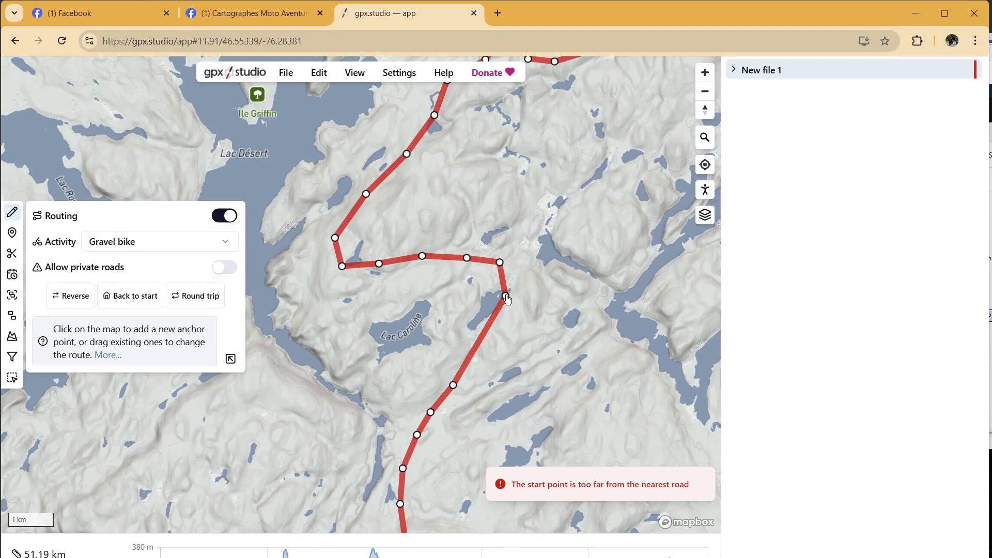
pyautogui.moveTo(506, 296); pyautogui.dragTo(604, 422)
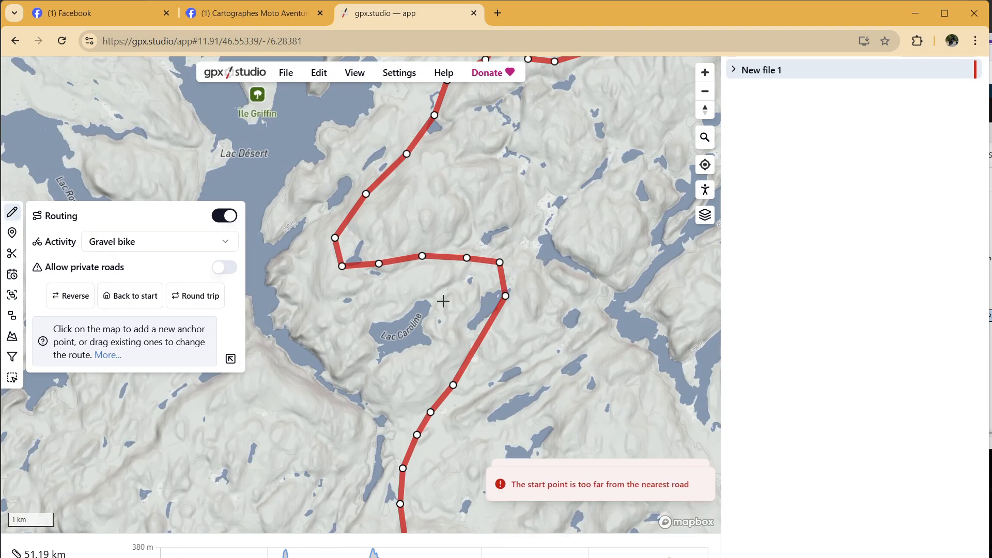
# Turn off routing and move the anchor point northeast of Lac Caroline and the one following it farther southeast
pyautogui.click(225, 216)
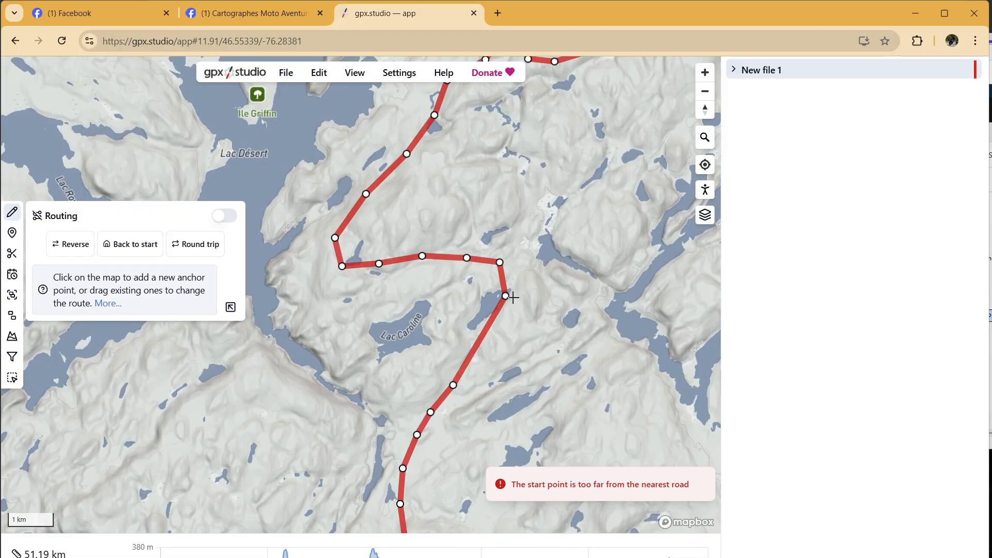
pyautogui.moveTo(506, 298); pyautogui.dragTo(608, 384)
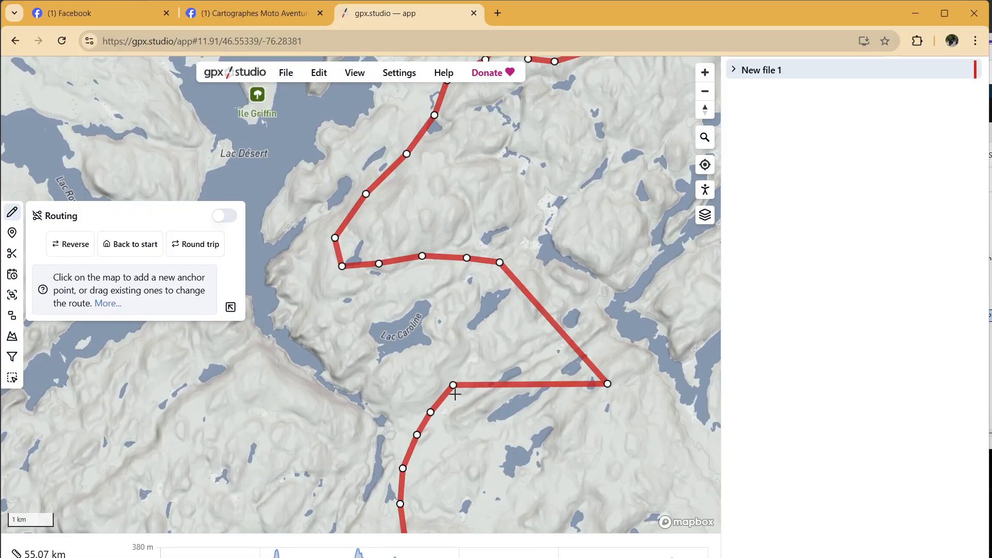
pyautogui.moveTo(454, 387); pyautogui.dragTo(489, 455)
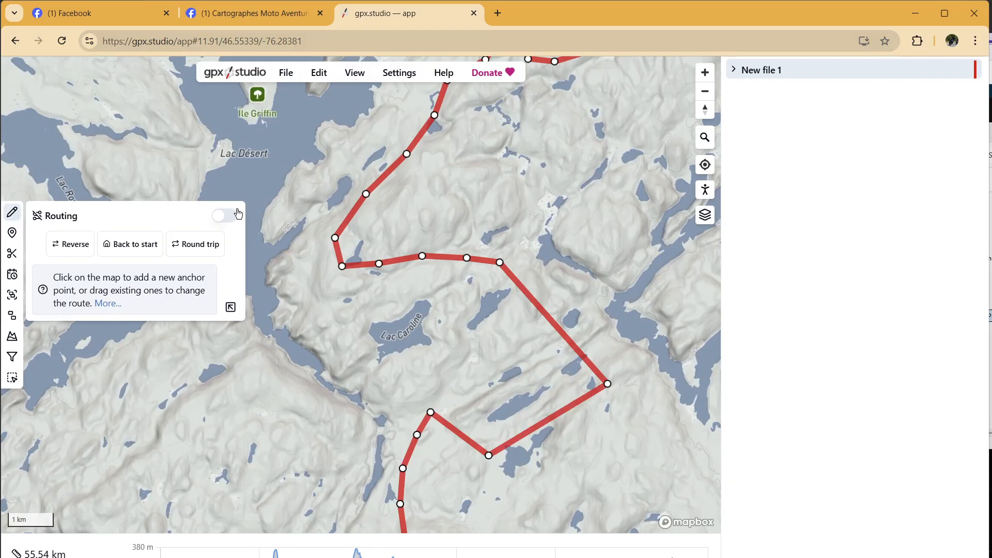
# Enable routing and move the route's second anchor point northwest onto the road northeast of Lac Rond, just south of road 0707
pyautogui.click(222, 217)
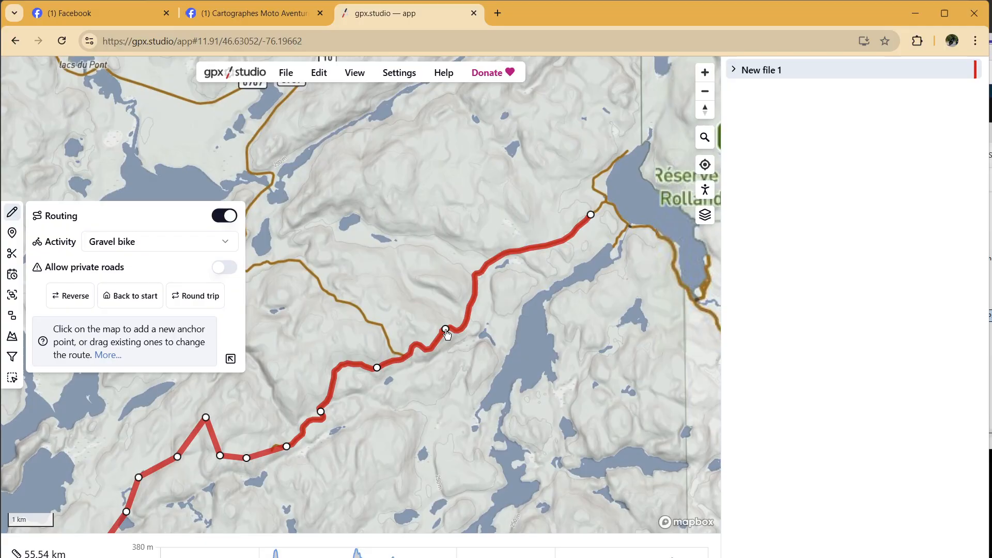
pyautogui.moveTo(446, 331); pyautogui.dragTo(289, 262)
pyautogui.moveTo(288, 315); pyautogui.dragTo(472, 328)
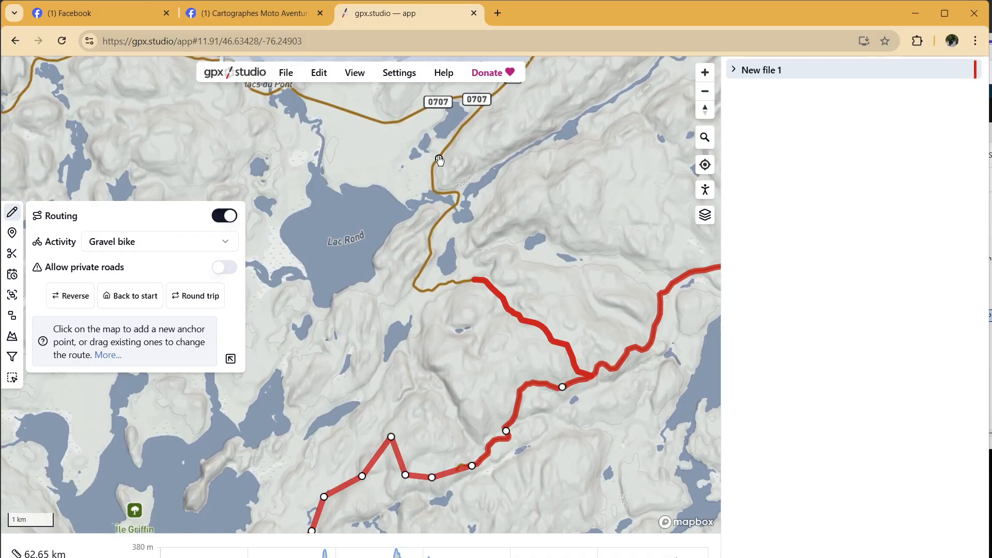
pyautogui.moveTo(440, 161); pyautogui.dragTo(438, 158)
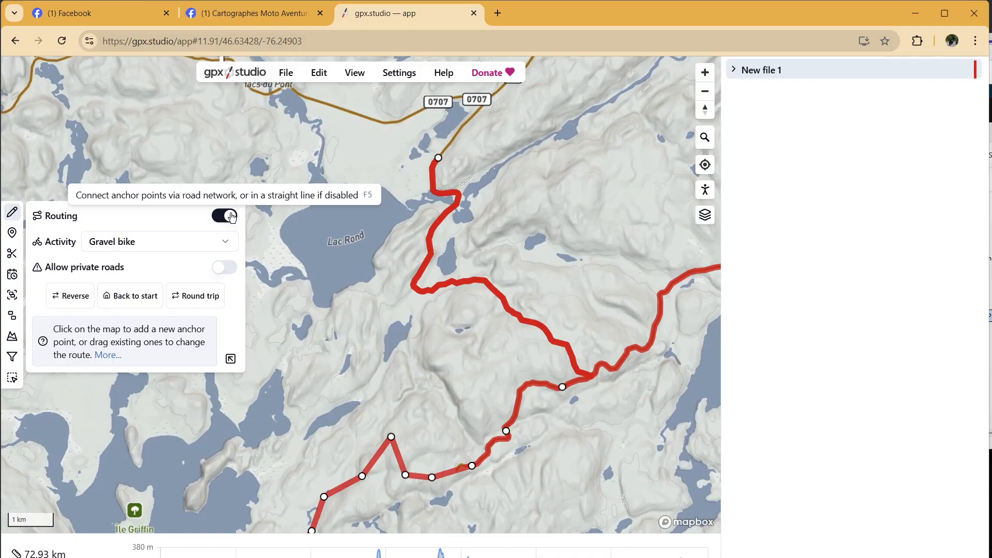
# Switch routing off and on repeatedly, leaving it off
pyautogui.click(228, 216)
pyautogui.click(228, 216)
pyautogui.click(228, 216)
pyautogui.click(227, 216)
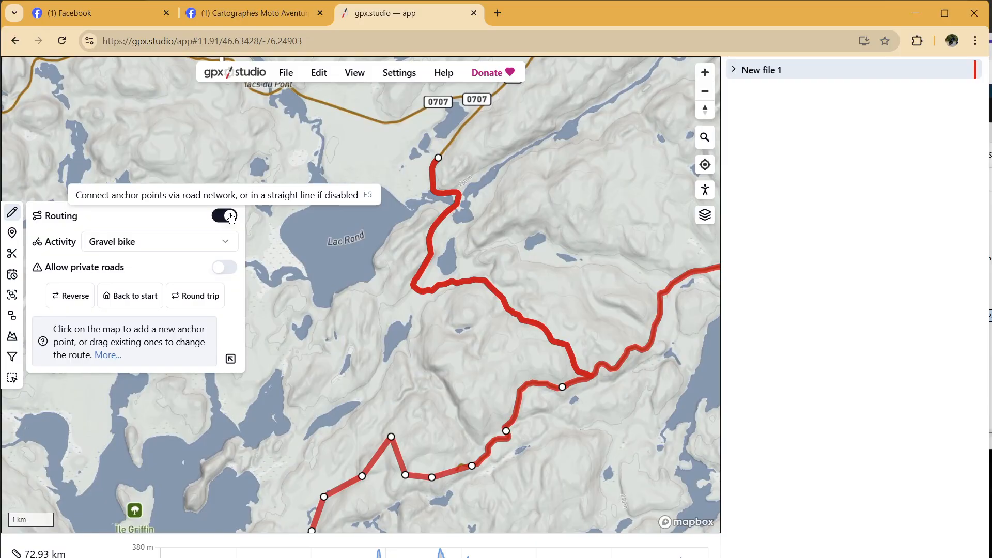
pyautogui.press('F5')
pyautogui.press('F5')
pyautogui.press('F5')
pyautogui.press('F5')
pyautogui.press('F5')
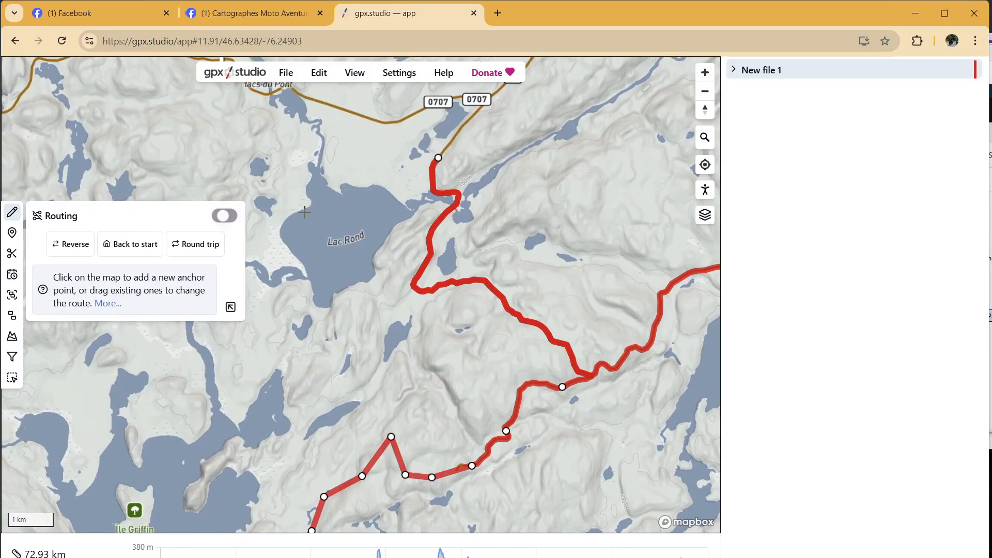
pyautogui.press('F5')
pyautogui.press('F5')
# Move the anchor point northeast of Lac Rond onto road 10 with straight connecting segments
pyautogui.moveTo(481, 157); pyautogui.dragTo(418, 343)
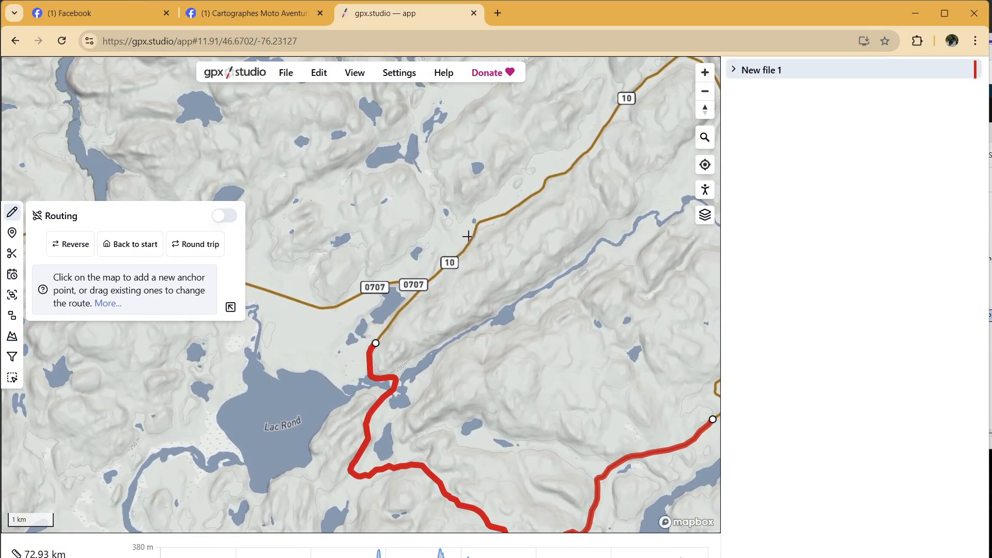
pyautogui.click(490, 221)
pyautogui.scroll(-3, 510, 396)
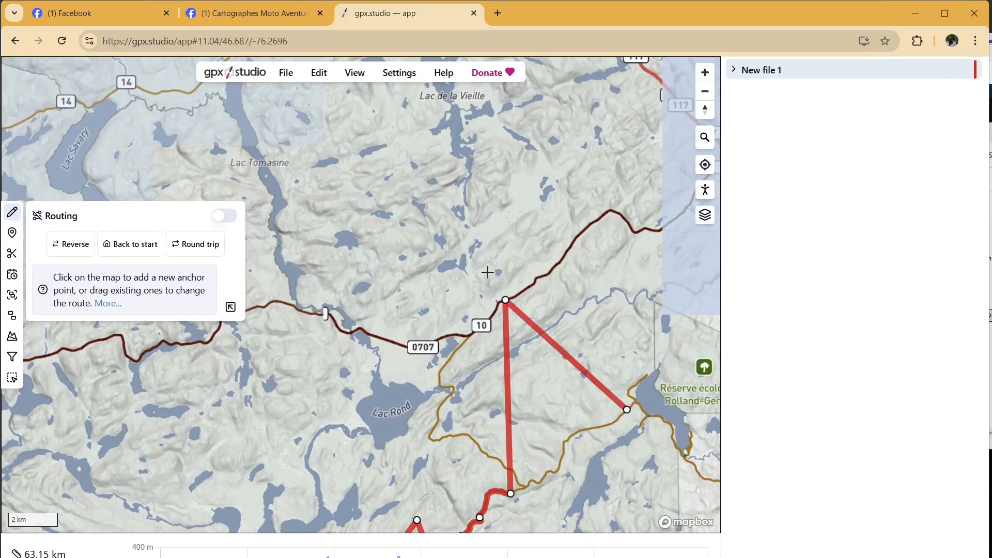
# Enable routing and move the anchor point from road 10 southwest onto the road just north of Lac Rond
pyautogui.click(224, 216)
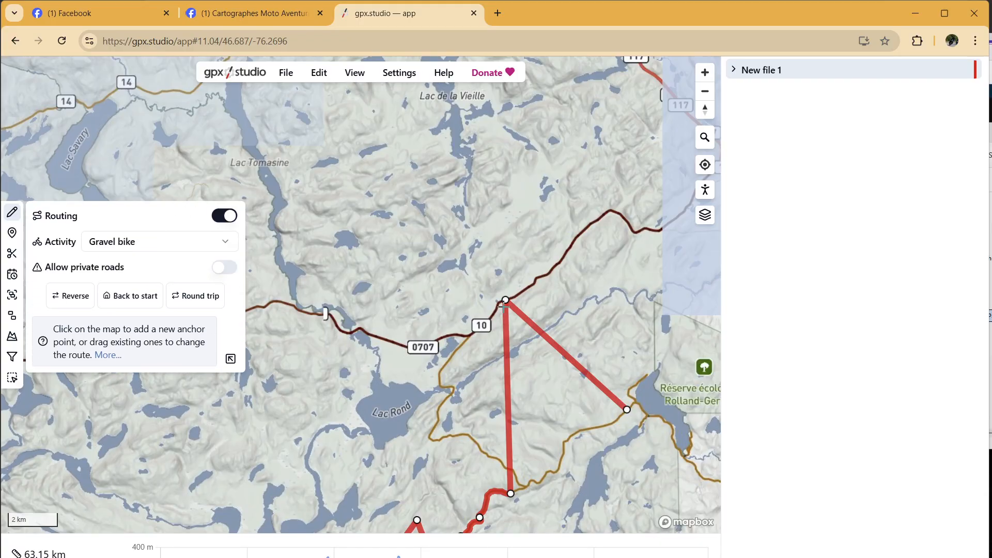
pyautogui.moveTo(506, 301); pyautogui.dragTo(447, 363)
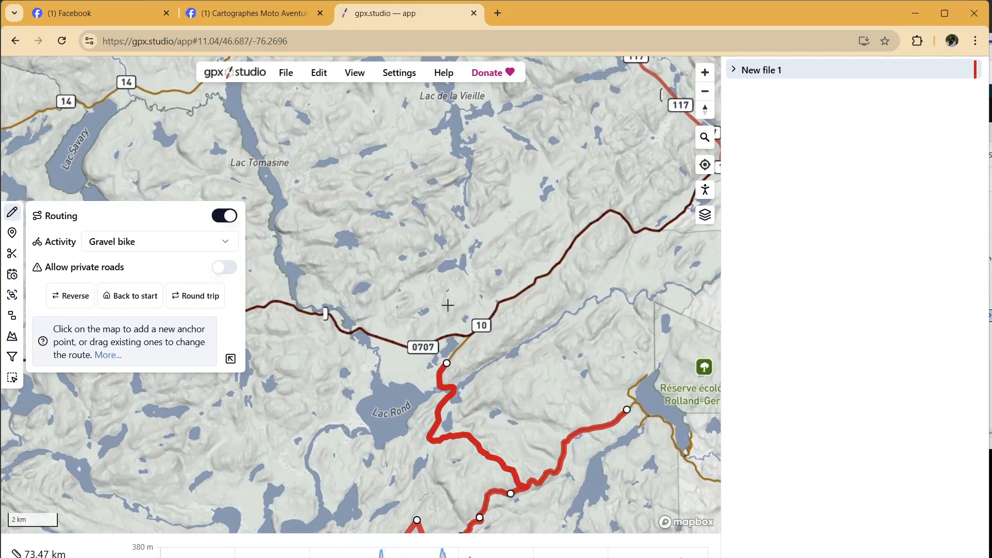
pyautogui.scroll(-2, 448, 306)
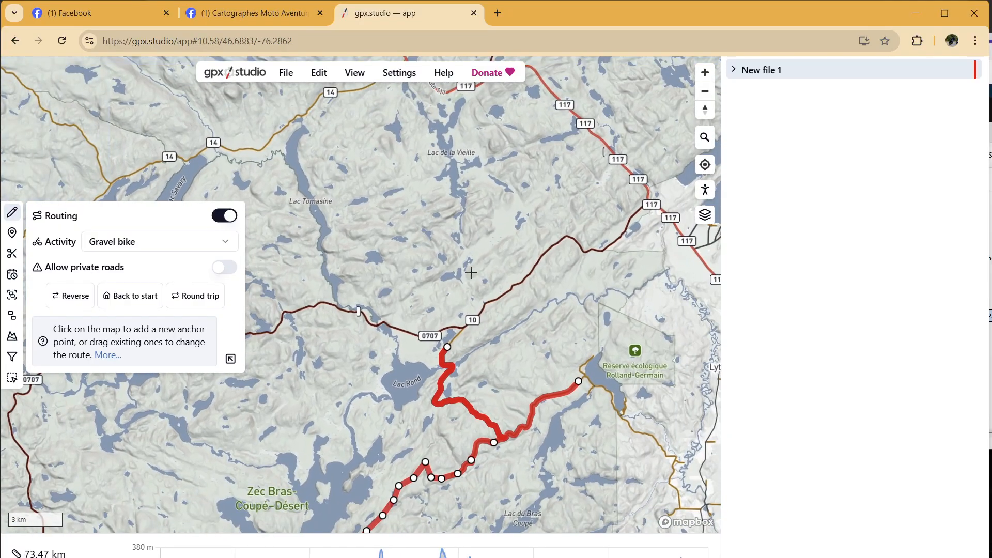